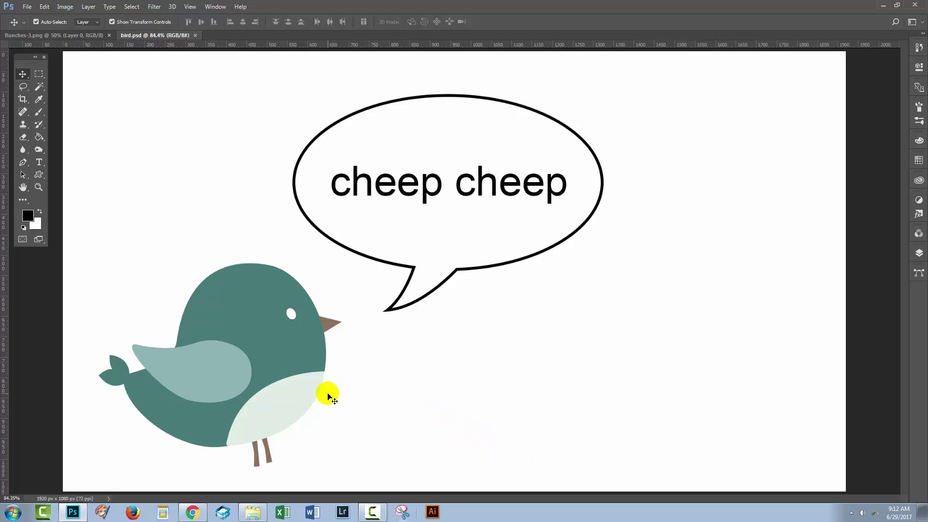
Switch from the Photoshop bird document to the Wild Flora Wonders product page in Chrome
left_click(193, 512)
Scroll the Wild Flora Wonders page to its description: 135+ vector items for $29
left_click(450, 213)
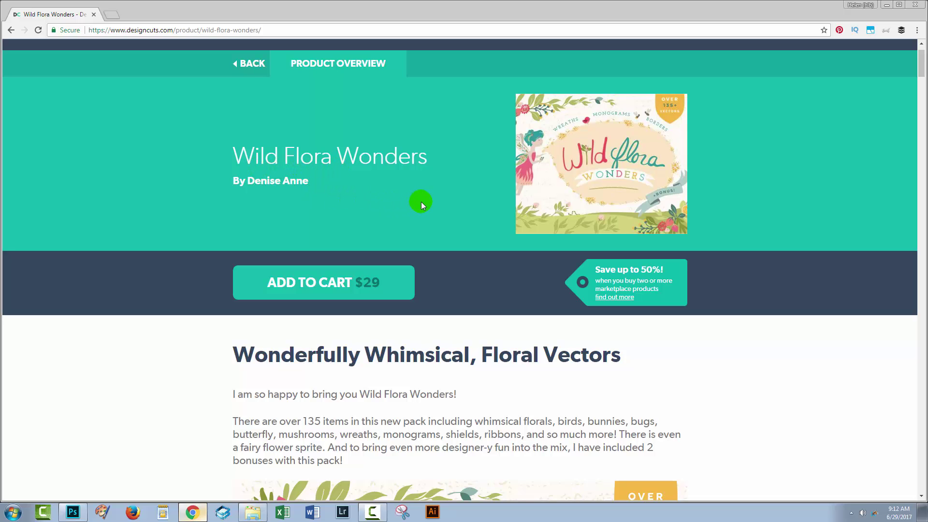
scroll(769, 348, "down", 3)
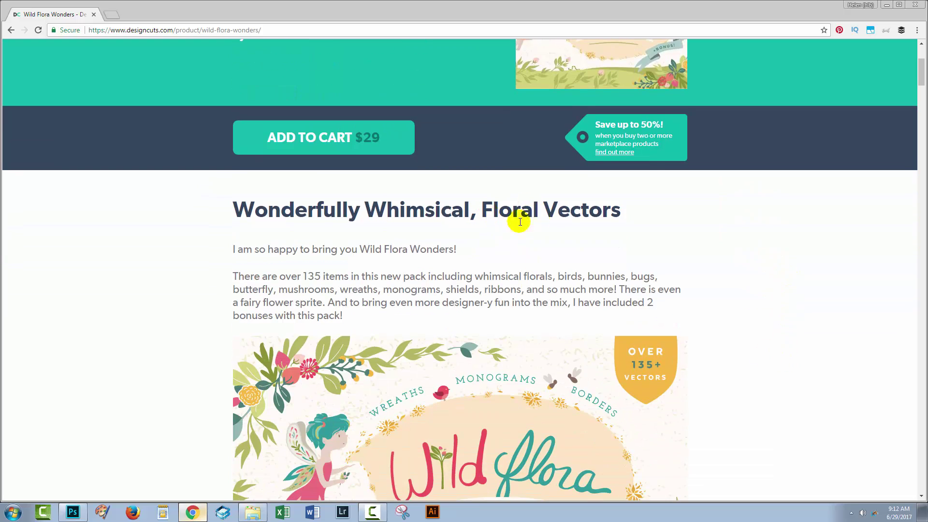
scroll(746, 309, "down", 2)
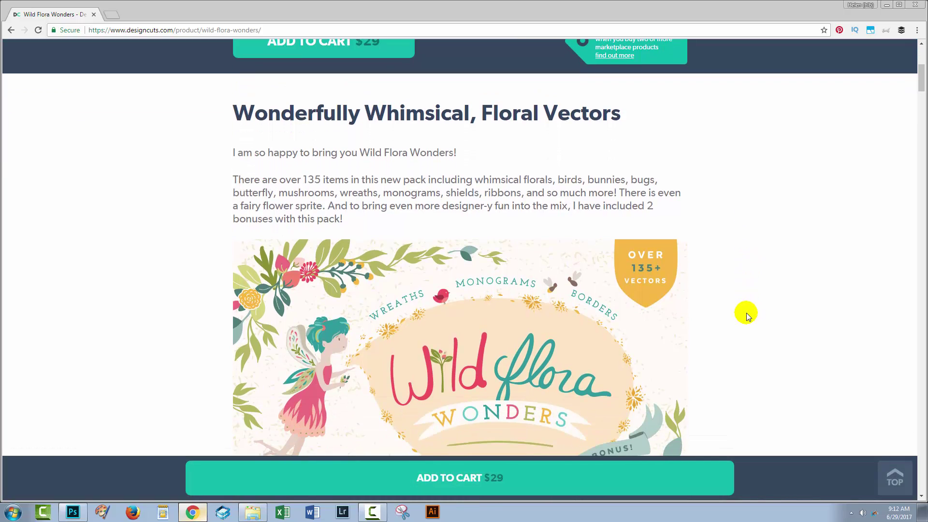
scroll(746, 313, "down", 1)
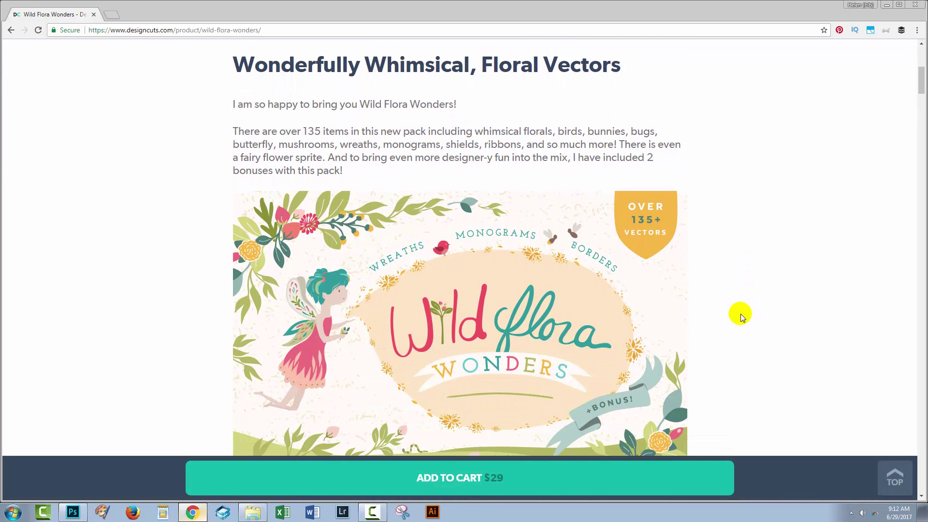
scroll(737, 315, "down", 1)
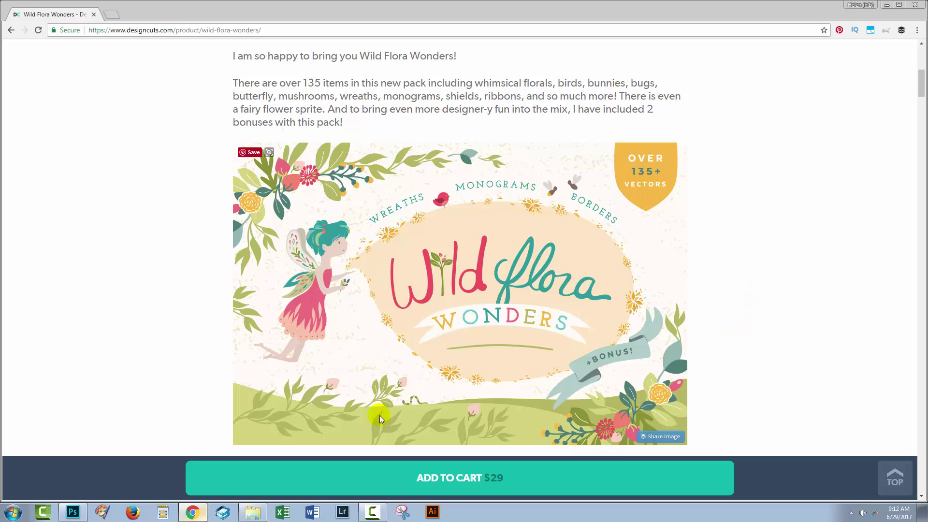
left_click(345, 493)
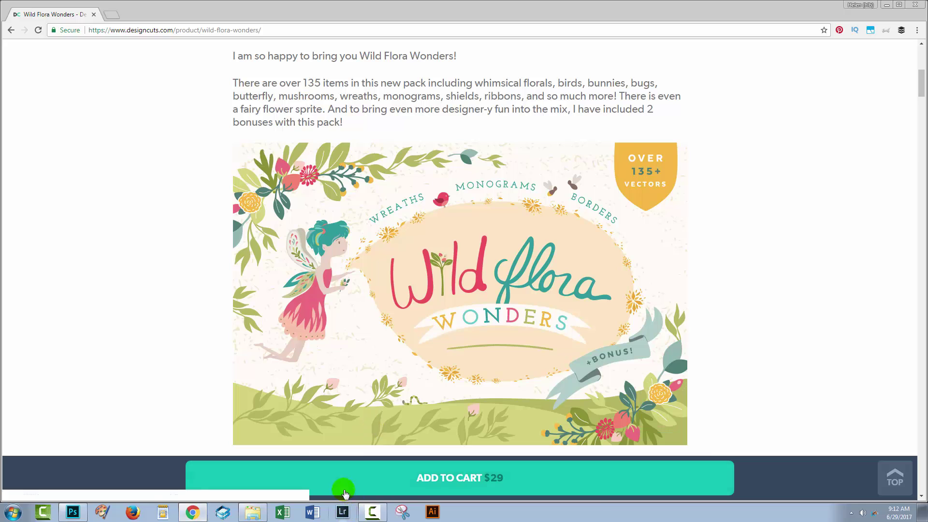
Return to bird.psd in Photoshop and open the Wild Flora Wonders PNG folder in Explorer
left_click(73, 512)
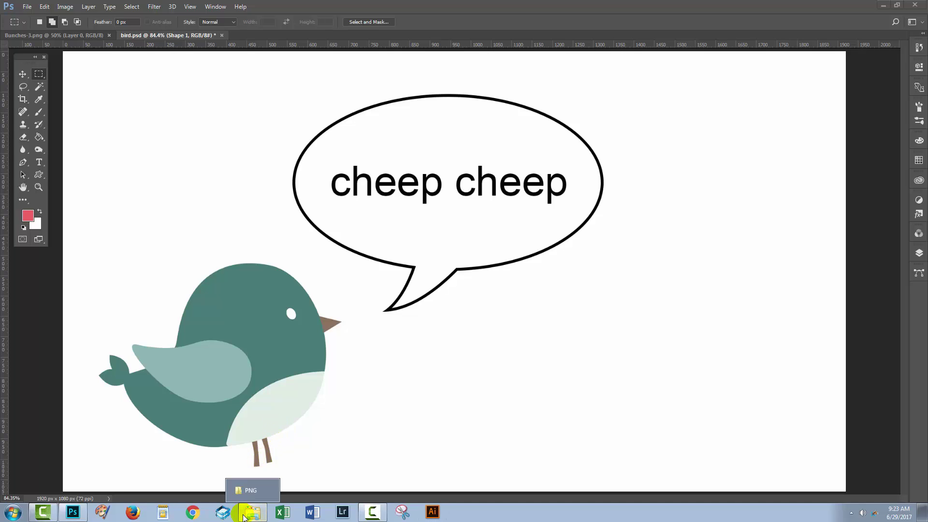
left_click(252, 490)
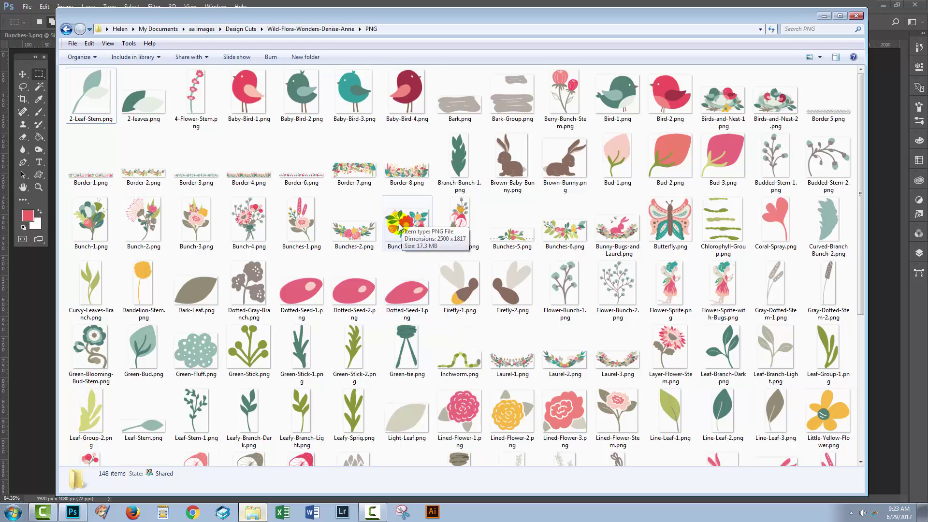
Copy the Bunches-3 bouquet layer from Bunches-3.png into bird.psd
left_click(825, 16)
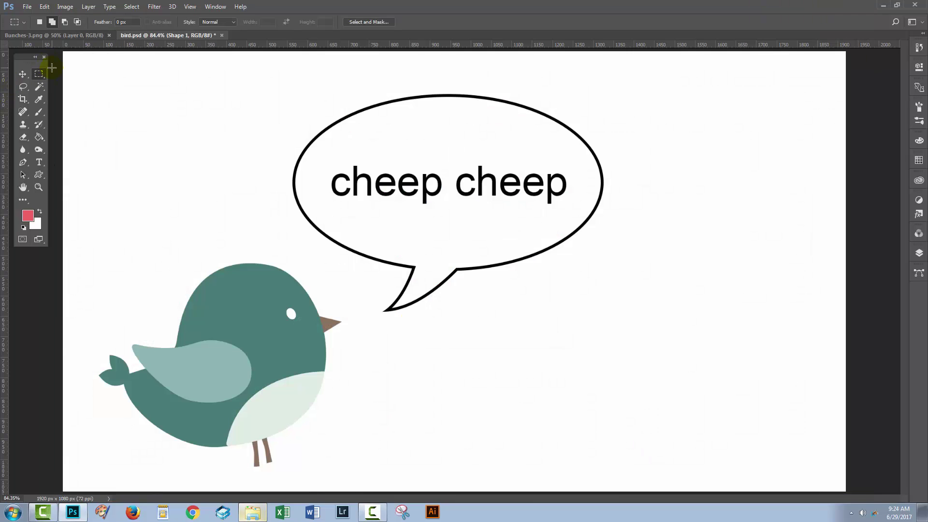
left_click(40, 35)
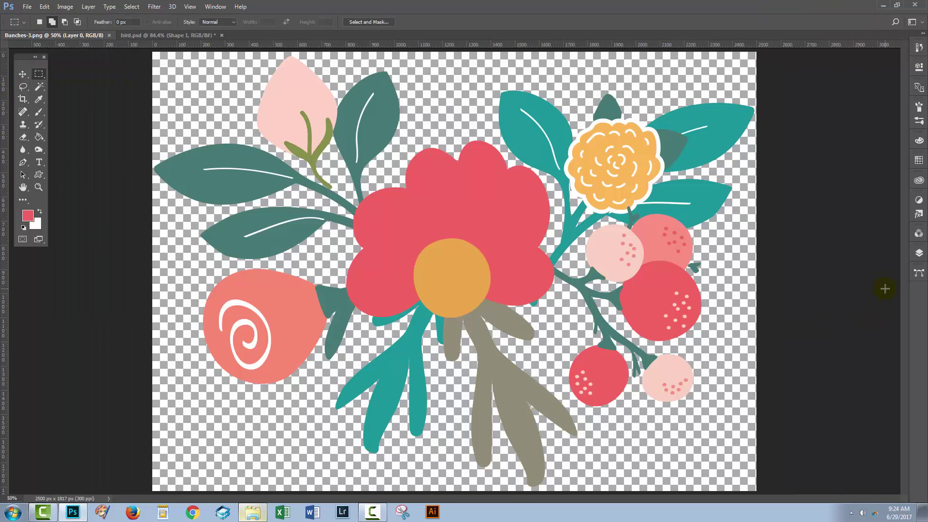
left_click(918, 253)
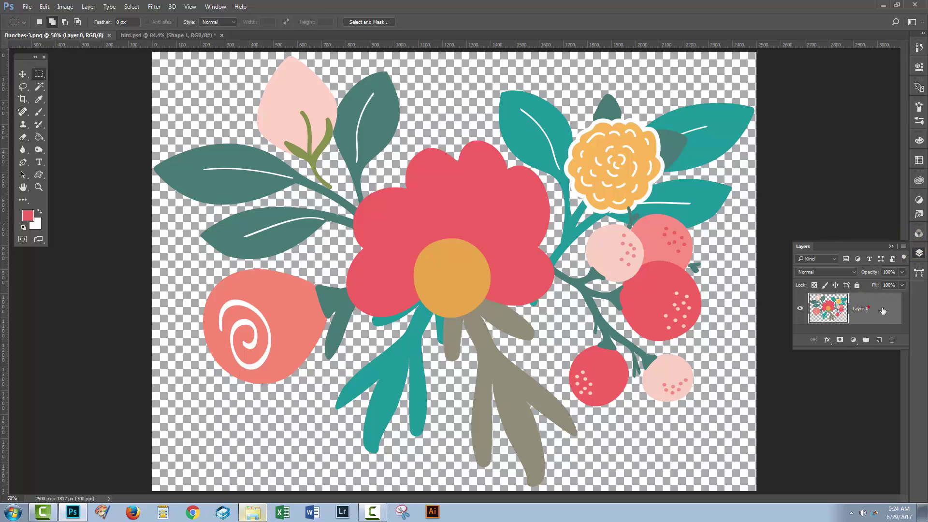
left_click(880, 310)
left_click_drag(784, 279, 593, 327)
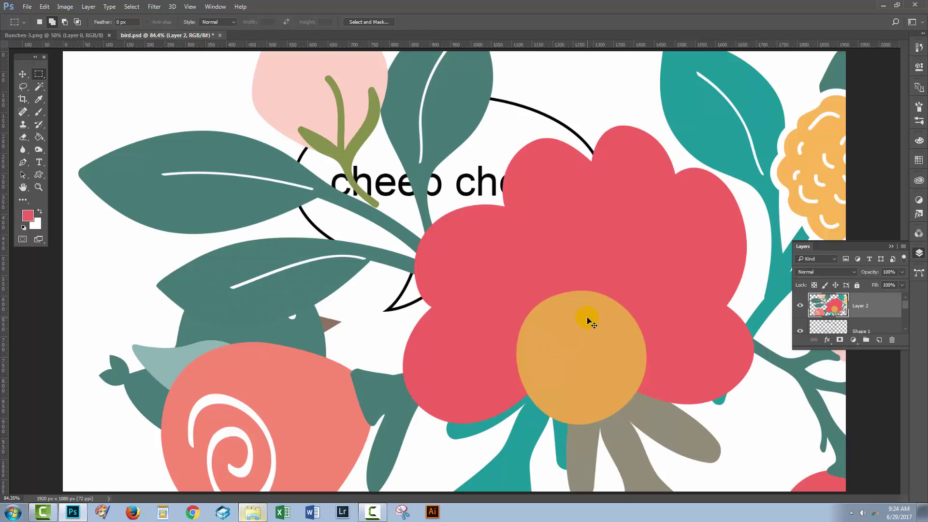
Scale the bouquet to about 35%, place it lower right, and fit the canvas on screen
key("ctrl+t")
key("ctrl+0")
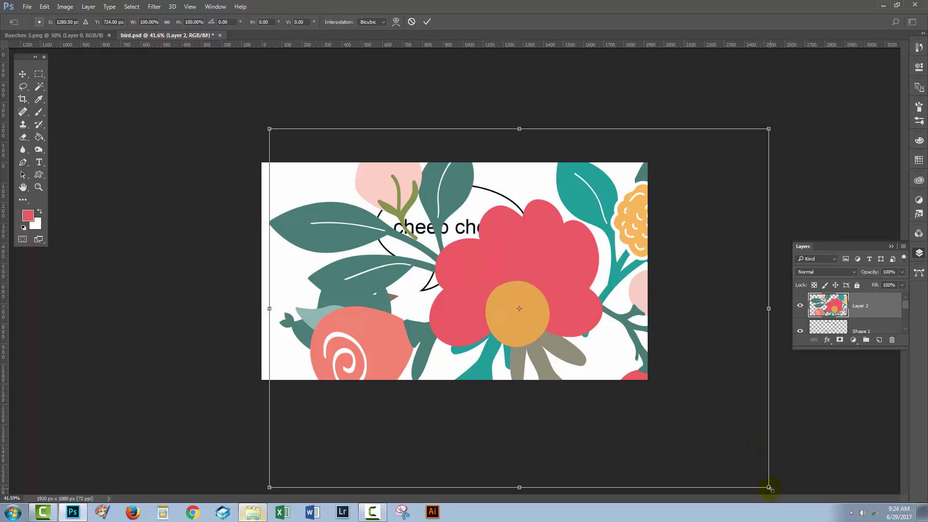
left_click_drag(769, 488, 423, 285)
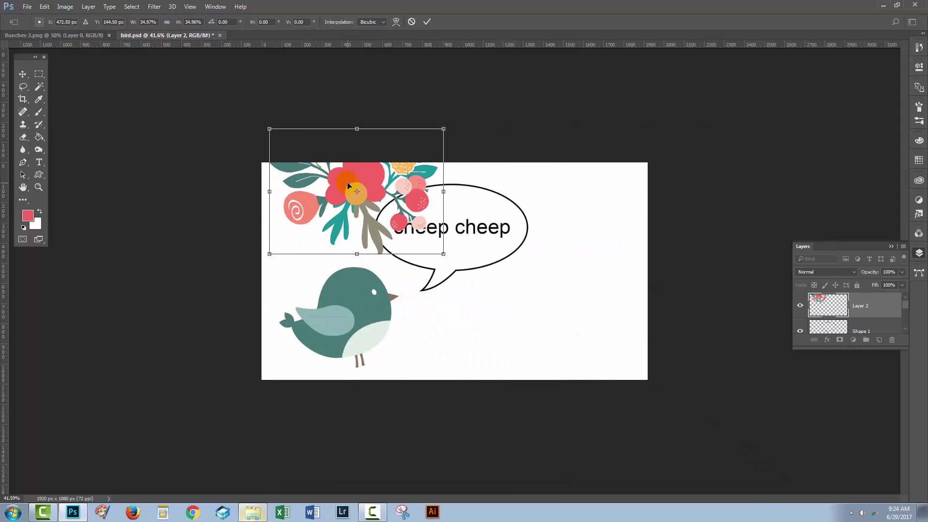
left_click_drag(347, 186, 548, 308)
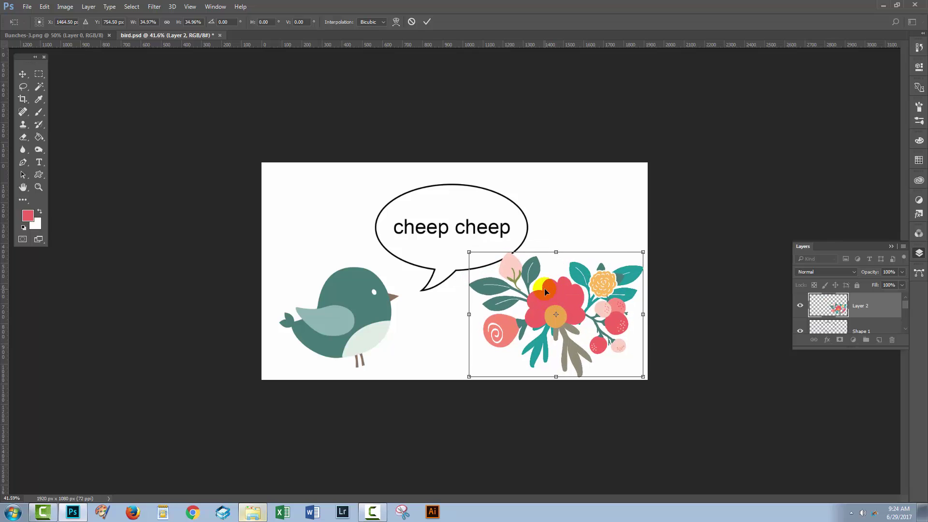
left_click(423, 22)
left_click(406, 266)
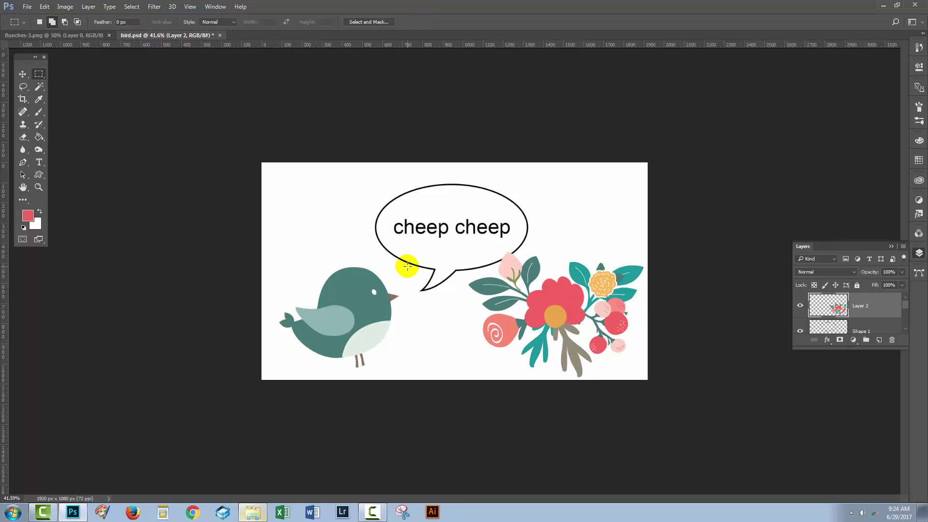
key("ctrl+0")
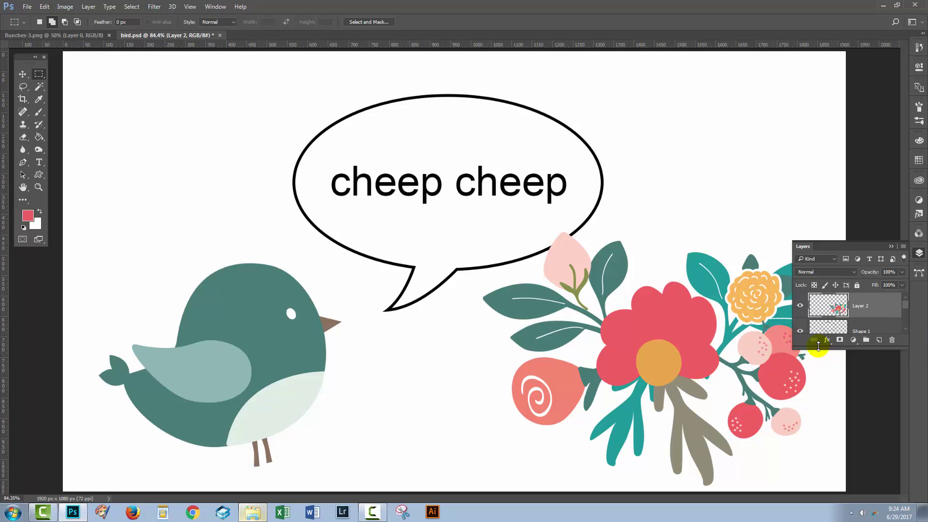
Enlarge the layer list, add empty Layer 3 above the flowers, and browse the Swatches panel
left_click_drag(814, 347, 817, 415)
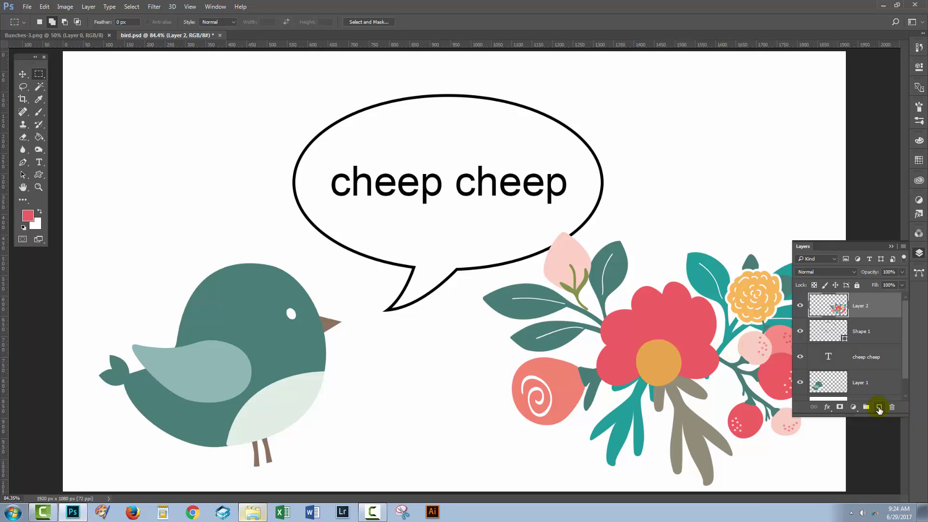
left_click(879, 407)
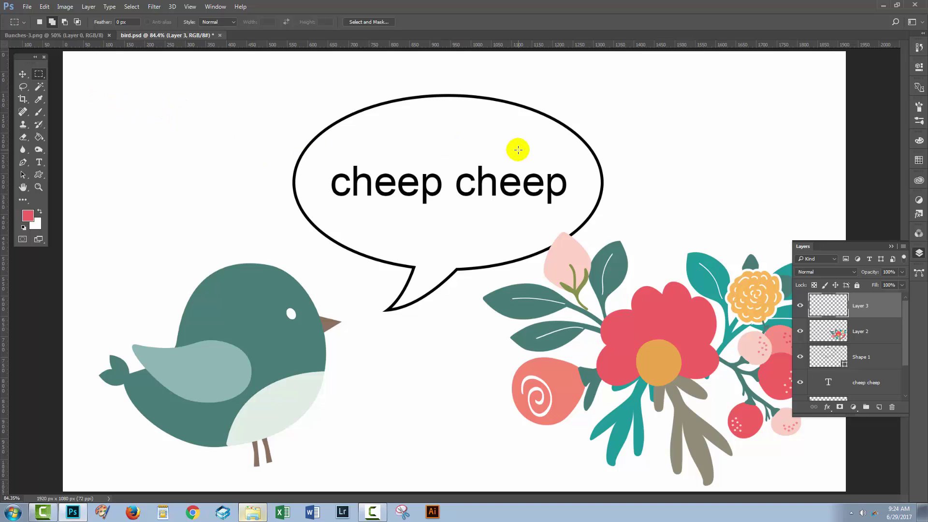
left_click(918, 162)
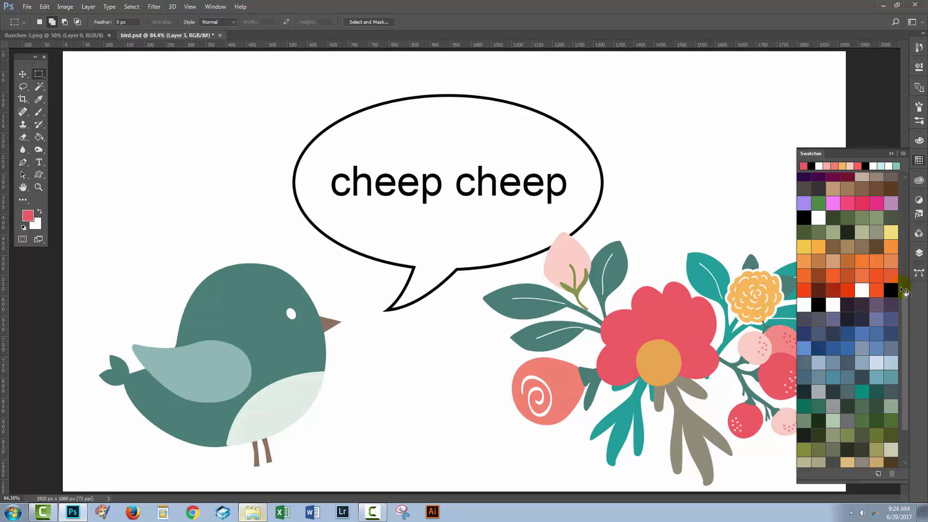
left_click_drag(906, 305, 909, 376)
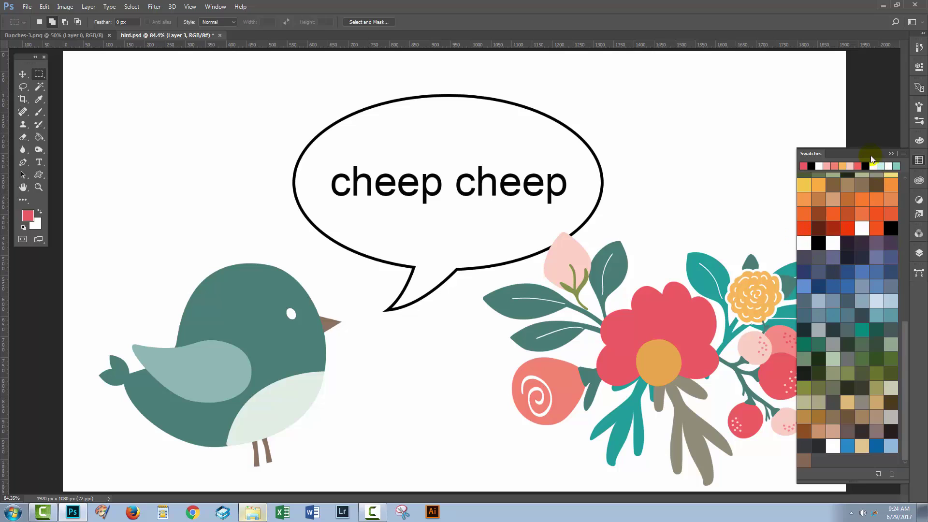
left_click(891, 153)
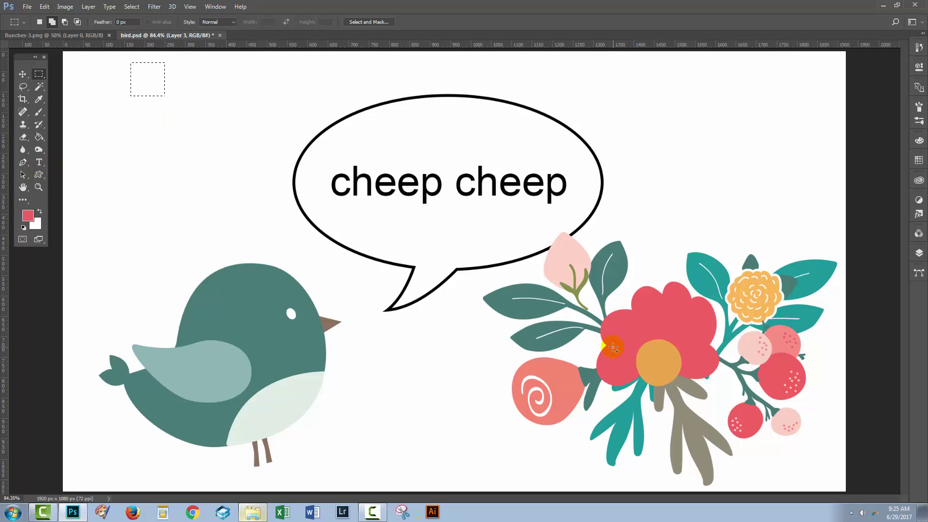
Sample the big flower's red for the first square and duplicate Layer 3
left_click(39, 100)
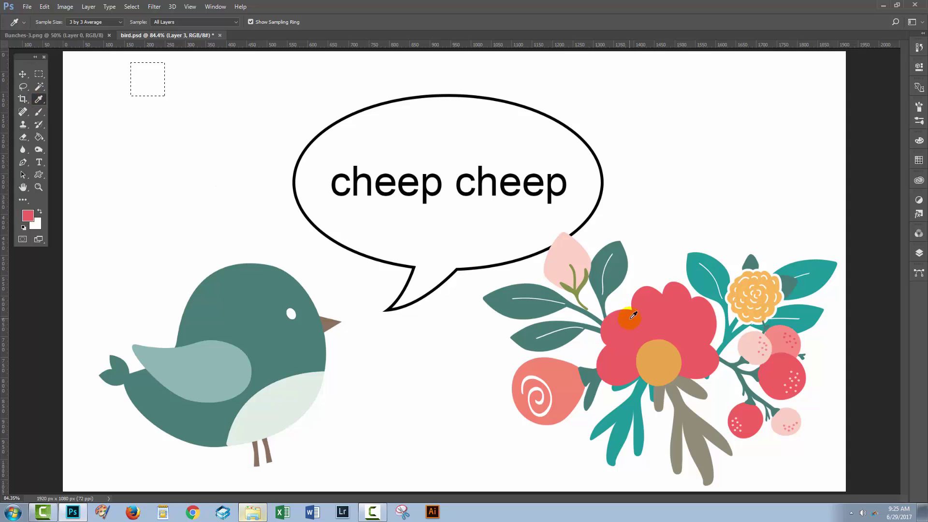
left_click(682, 313)
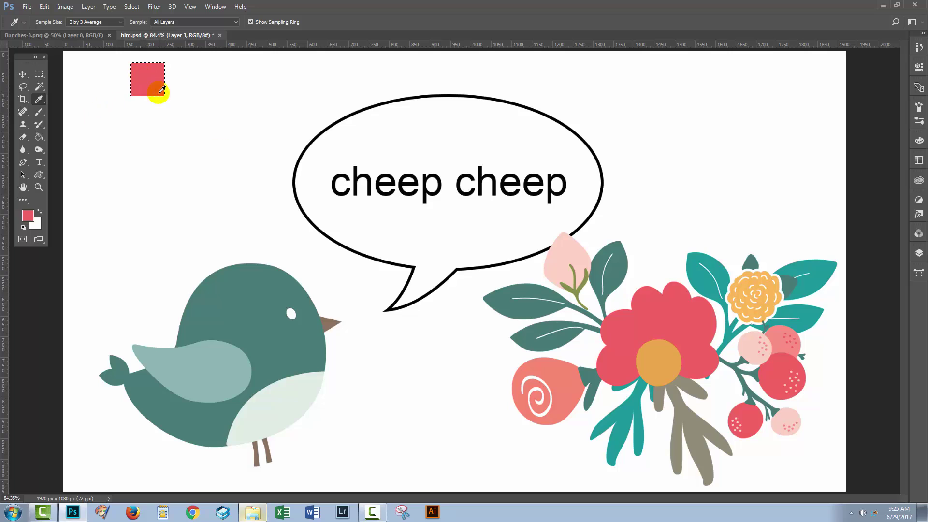
left_click(919, 253)
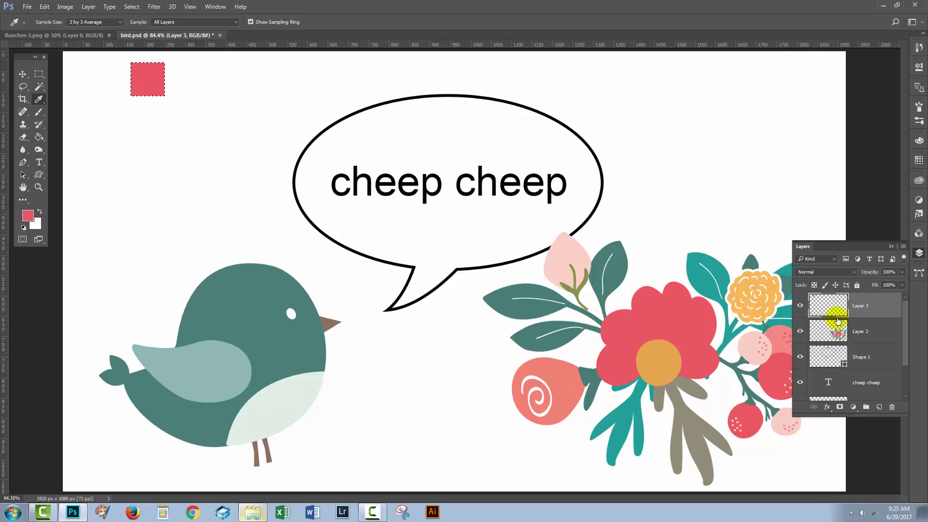
left_click_drag(870, 305, 878, 408)
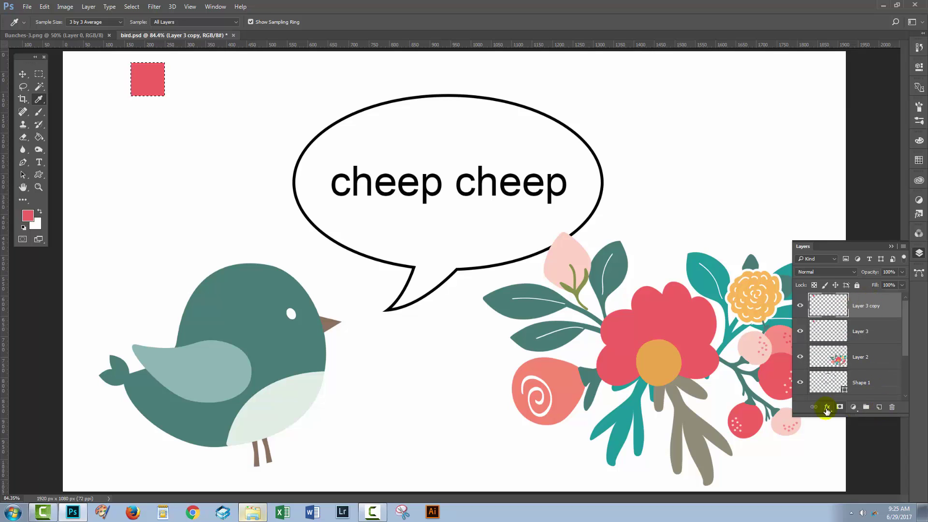
Move the copied square below the first and refill it with the yellow flower's orange
left_click(23, 74)
left_click_drag(134, 81, 144, 127)
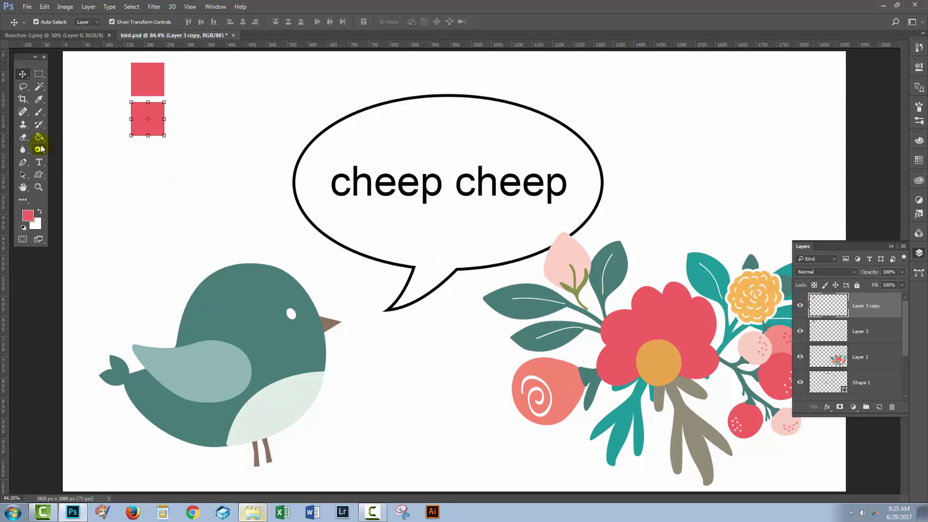
left_click(39, 99)
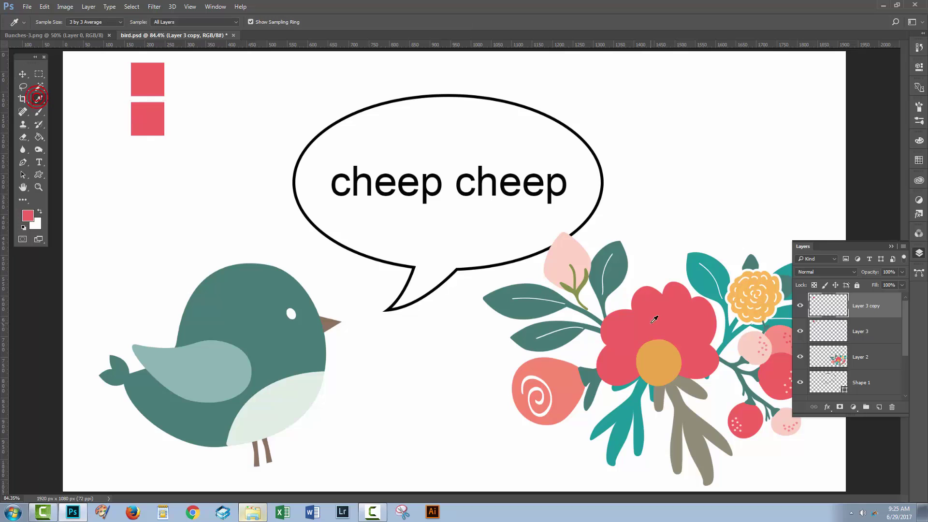
left_click(749, 282)
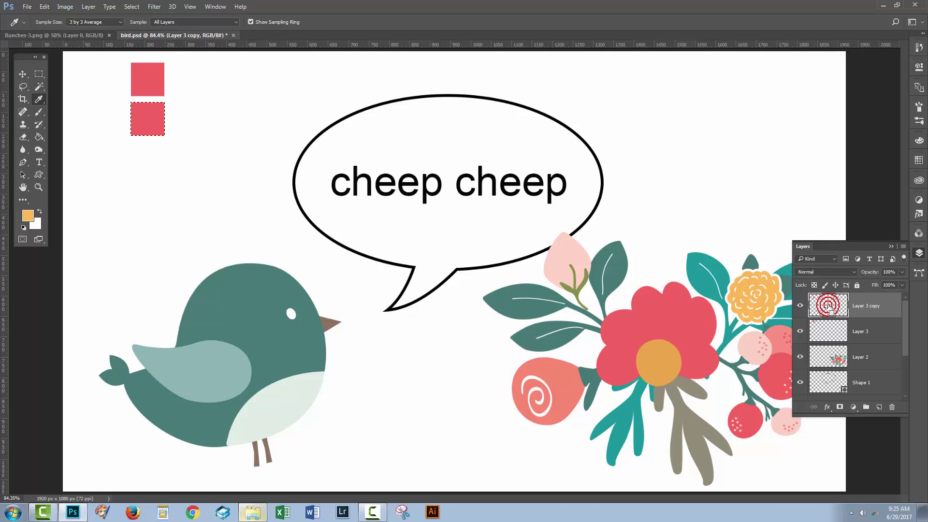
left_click(821, 305, "ctrl")
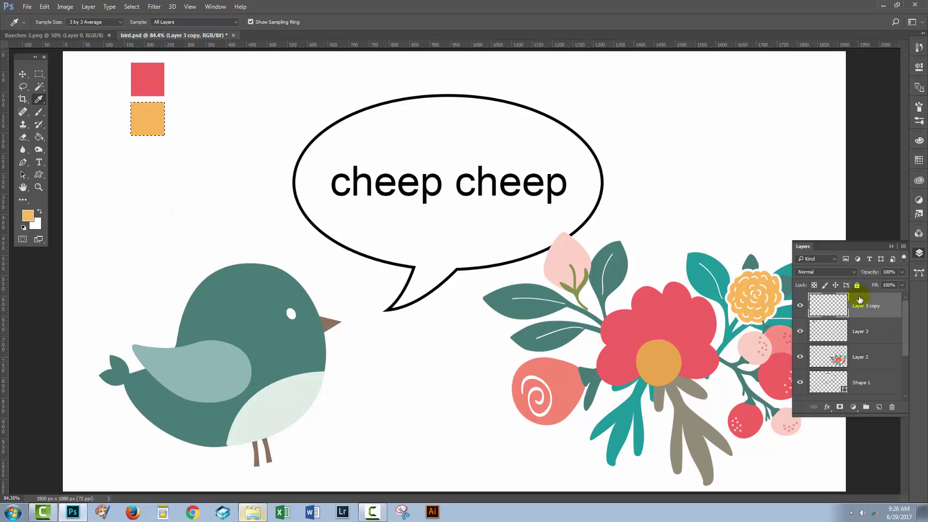
Duplicate the orange square's layer and move the copy 101 px below the original
left_click_drag(875, 302, 880, 408)
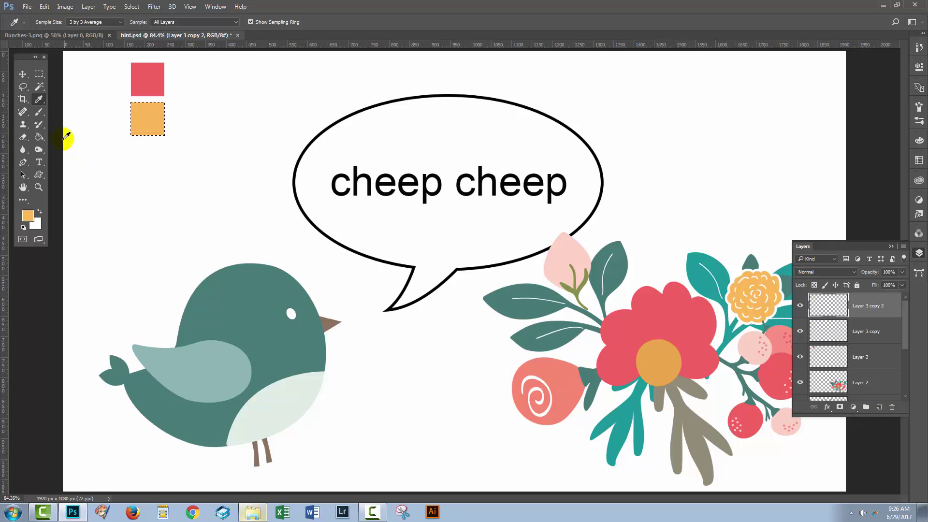
left_click(22, 73)
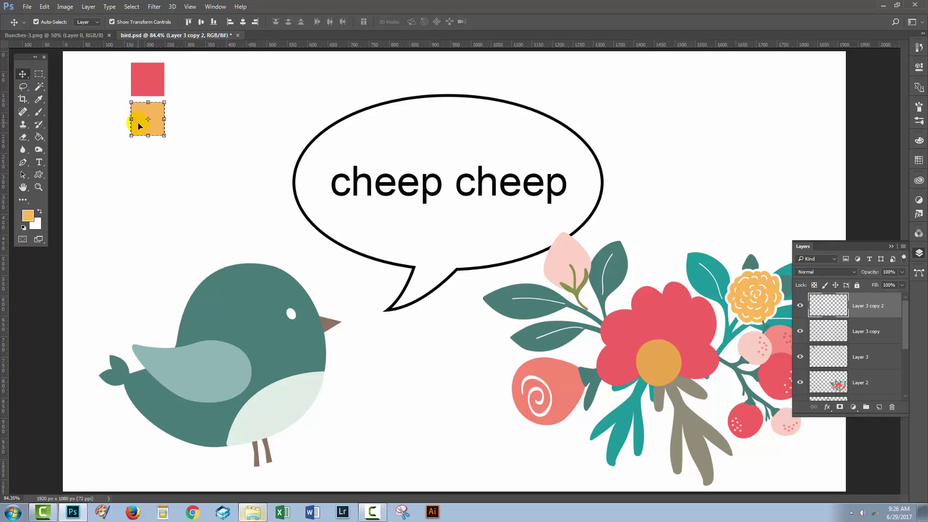
left_click_drag(141, 152, 142, 168)
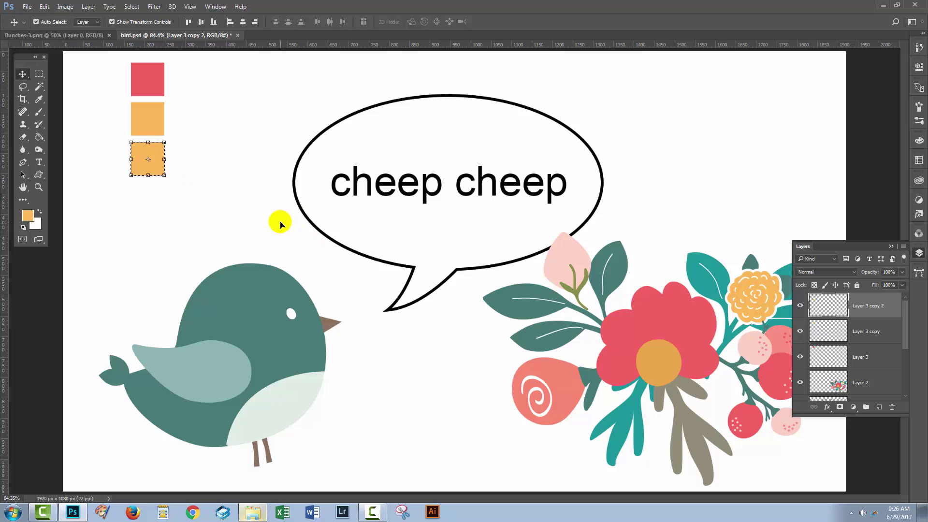
Sample a leaf's teal for the third square and enlarge the Layers panel to show every layer
left_click(39, 99)
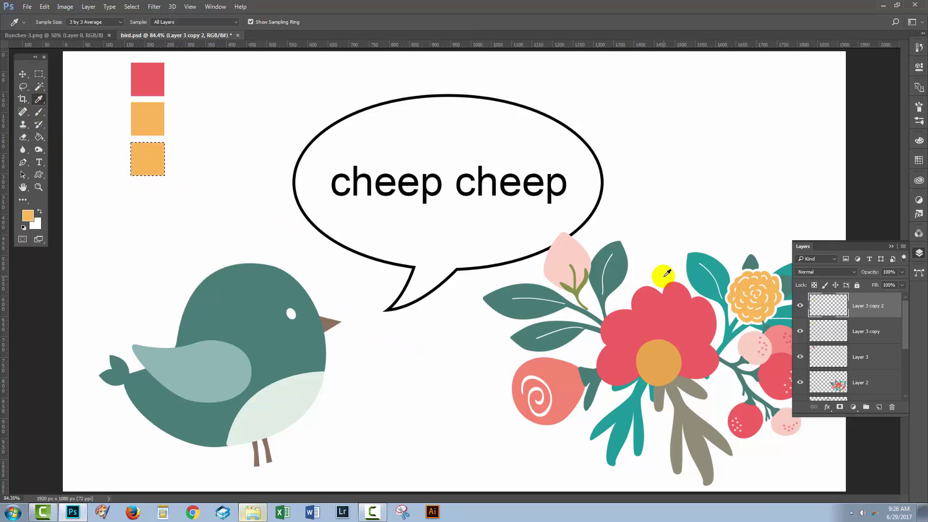
left_click(700, 272)
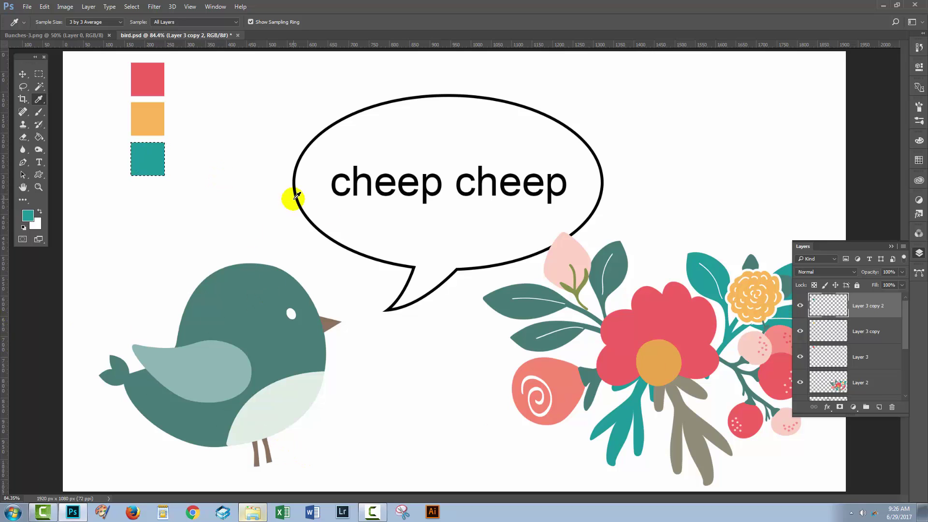
left_click_drag(798, 248, 701, 116)
left_click_drag(812, 280, 840, 394)
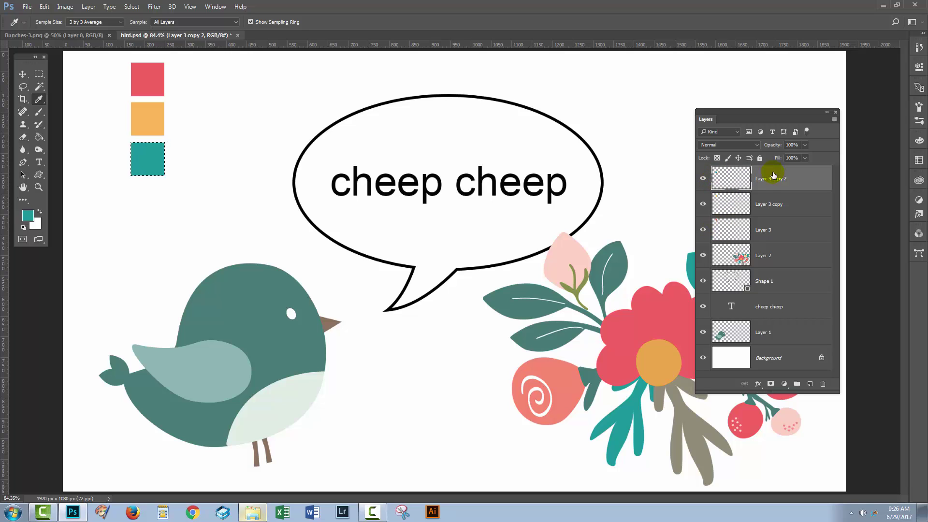
Set the Layers panel thumbnails to Layer Bounds via Panel Options
left_click(833, 119)
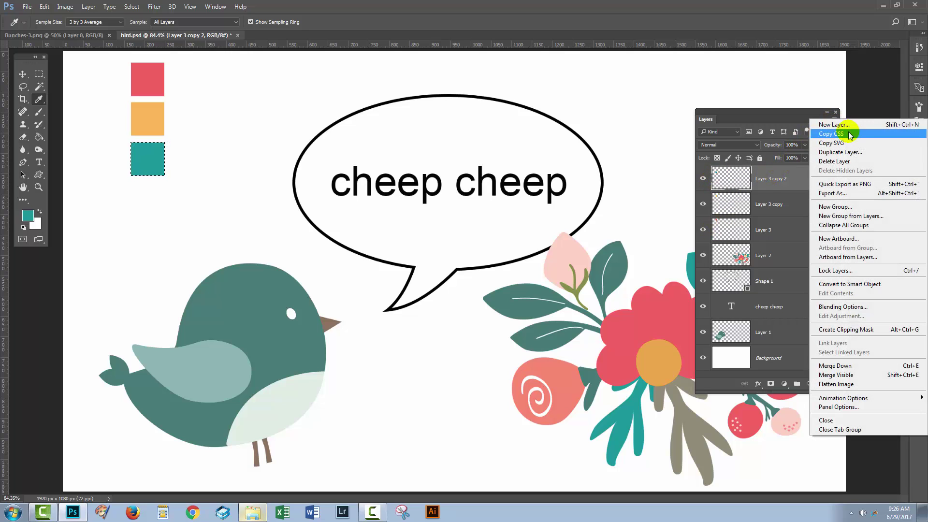
left_click(839, 407)
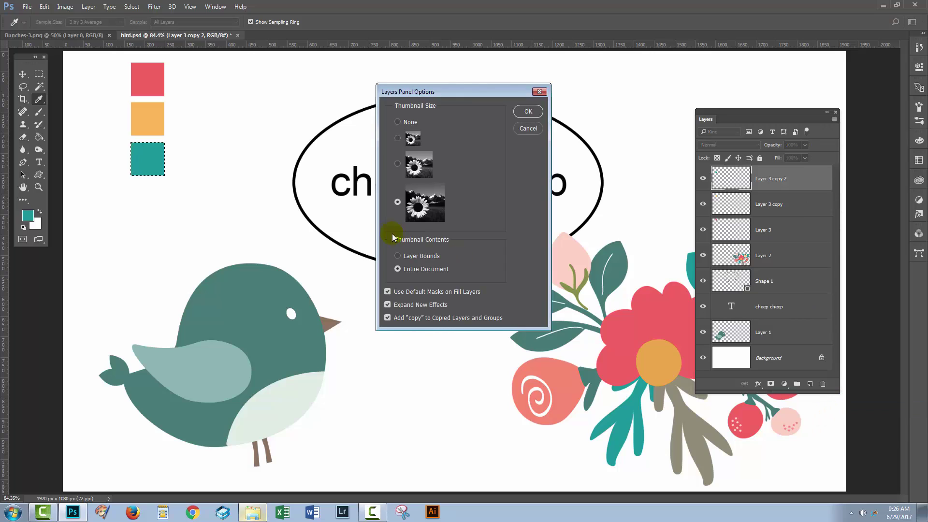
left_click(397, 256)
left_click(526, 111)
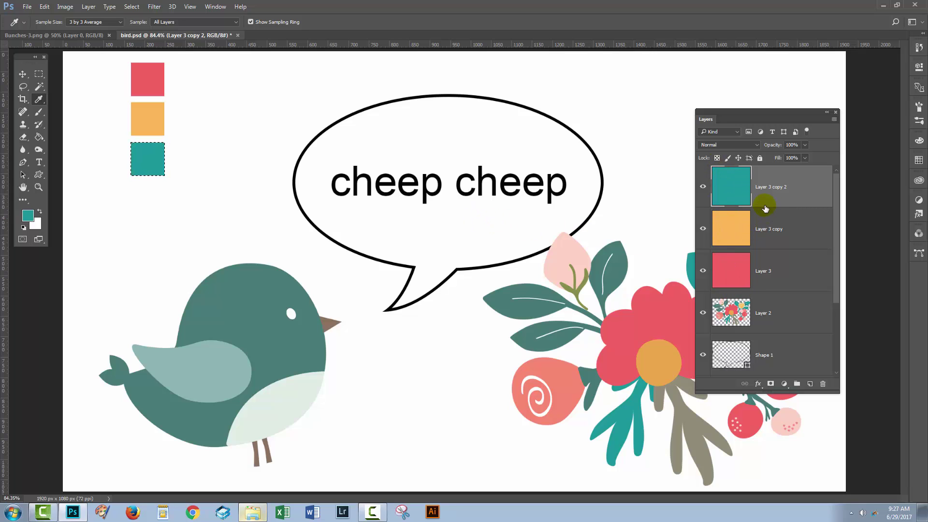
Duplicate the red-orange-teal column's three layers and move the copies 98 px left
left_click(782, 269, "shift")
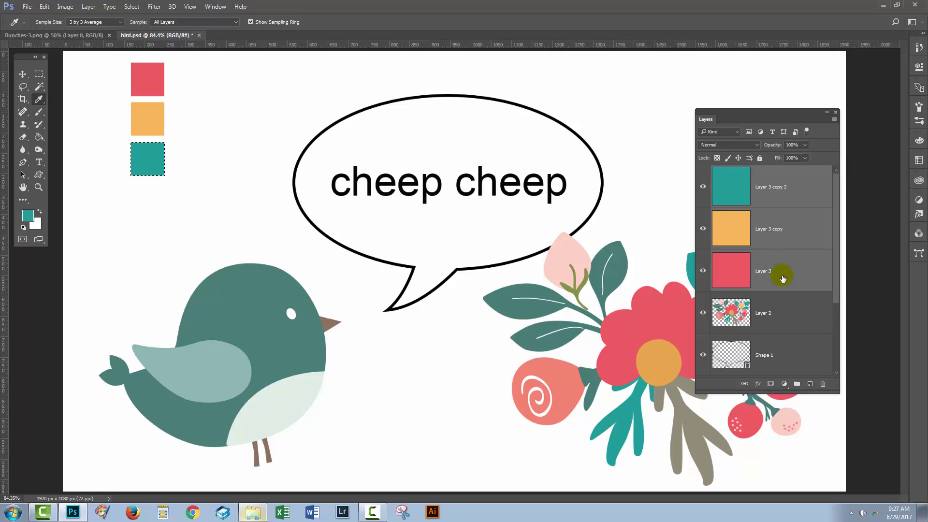
left_click_drag(794, 266, 810, 382)
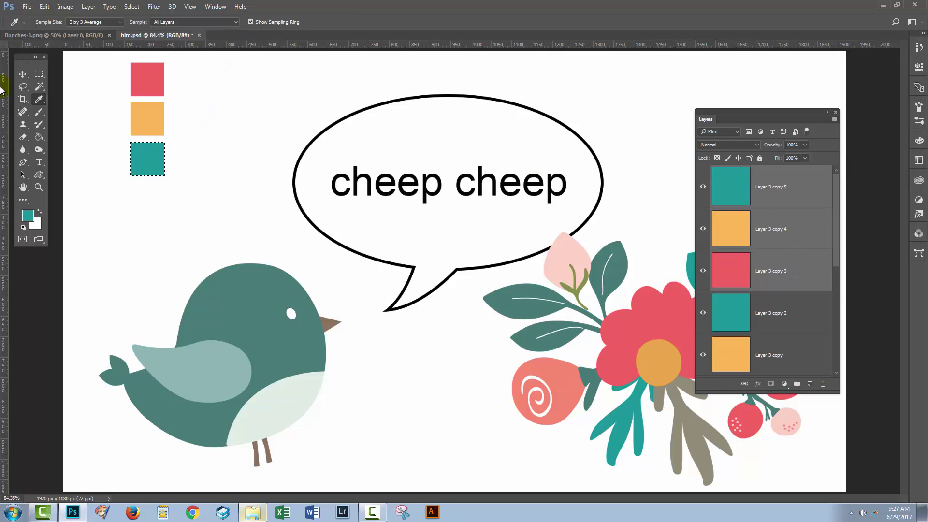
left_click(22, 74)
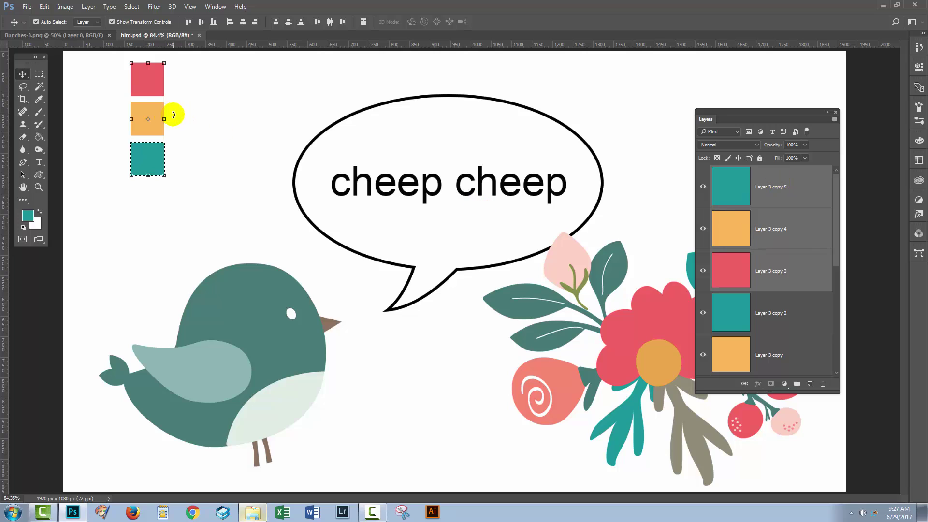
left_click_drag(139, 126, 99, 128)
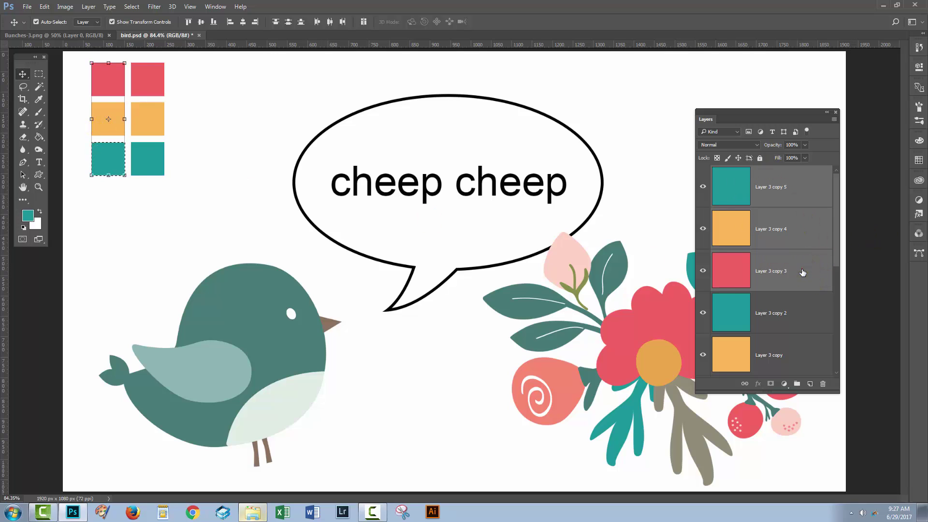
Duplicate the column again, move it right as a third column, and select the bottom-right teal square
left_click_drag(802, 270, 809, 379)
left_click_drag(109, 130, 188, 131)
left_click(805, 192)
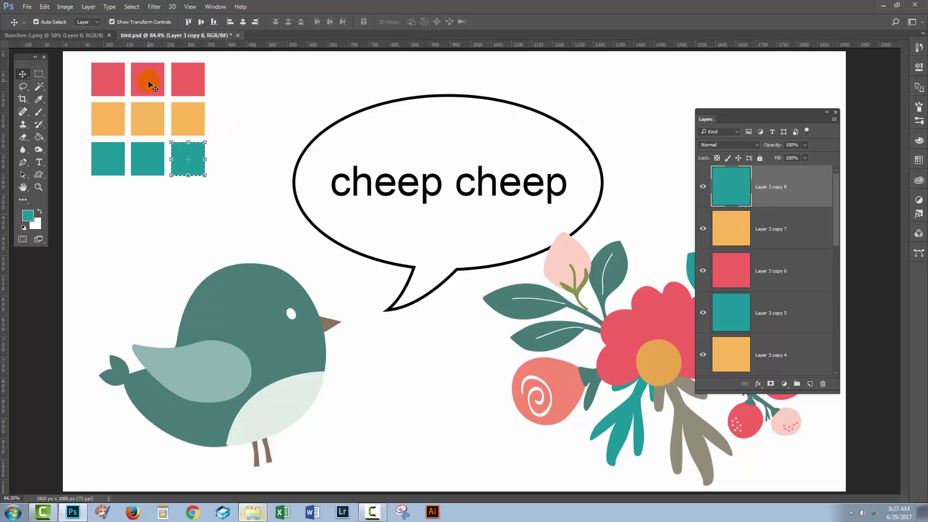
left_click(140, 157)
Set the foreground colour to the sampled teal lightened to saturation 59 and brightness 90 (5ee5e5)
left_click(26, 217)
left_click(609, 260)
left_click_drag(672, 253, 364, 151)
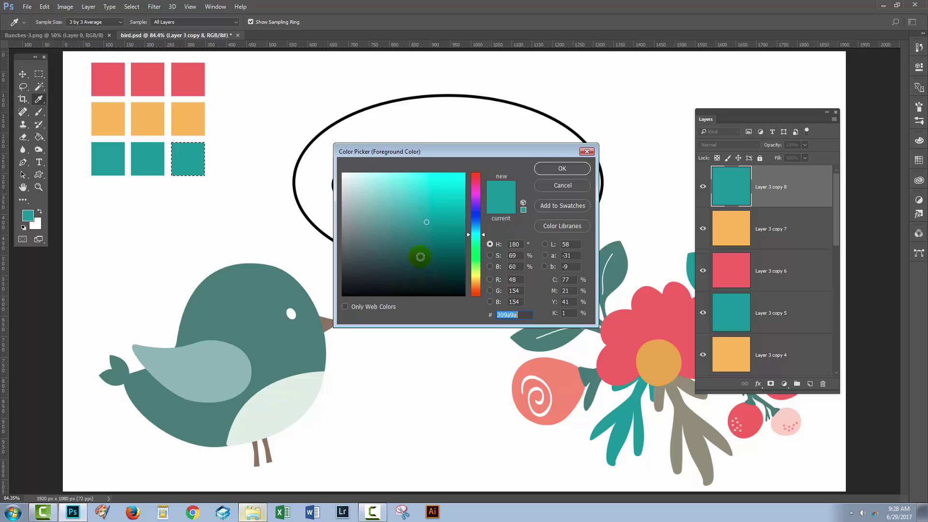
left_click(518, 265)
left_click(499, 266)
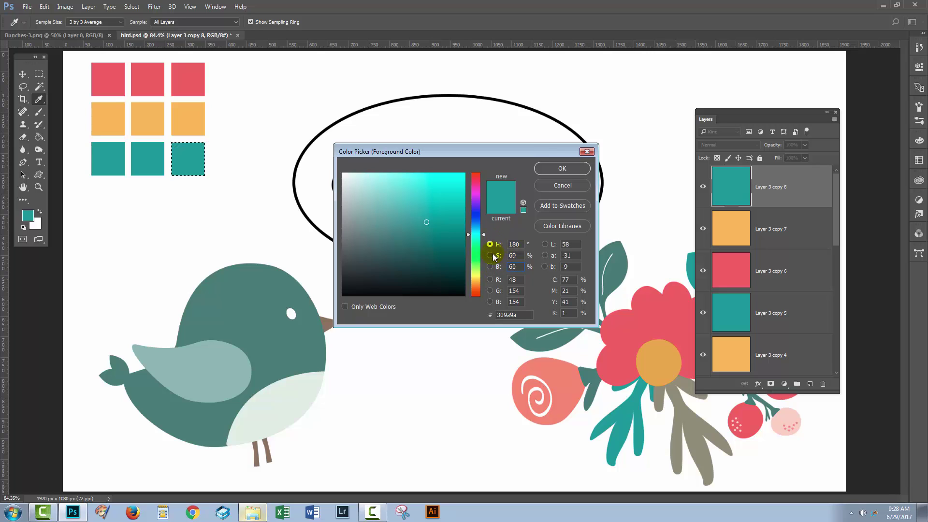
left_click(520, 269)
type("80")
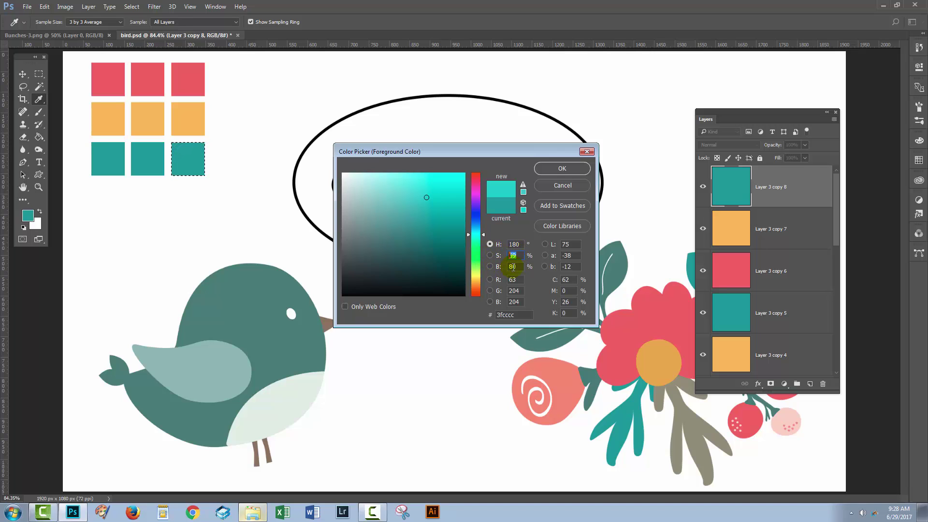
type("59")
key("Tab")
type("90")
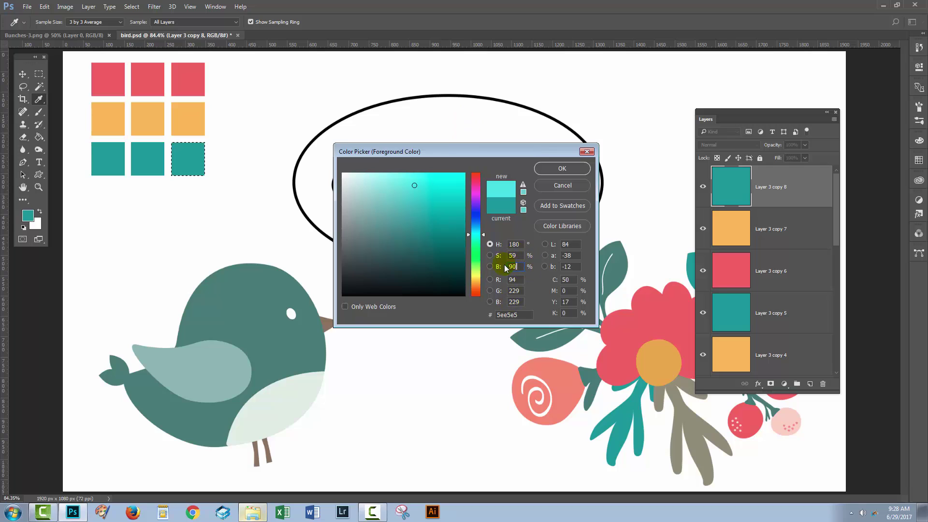
type("50")
left_click(554, 167)
Fill the bottom-right square with the light cyan using Alt+Backspace
key("v")
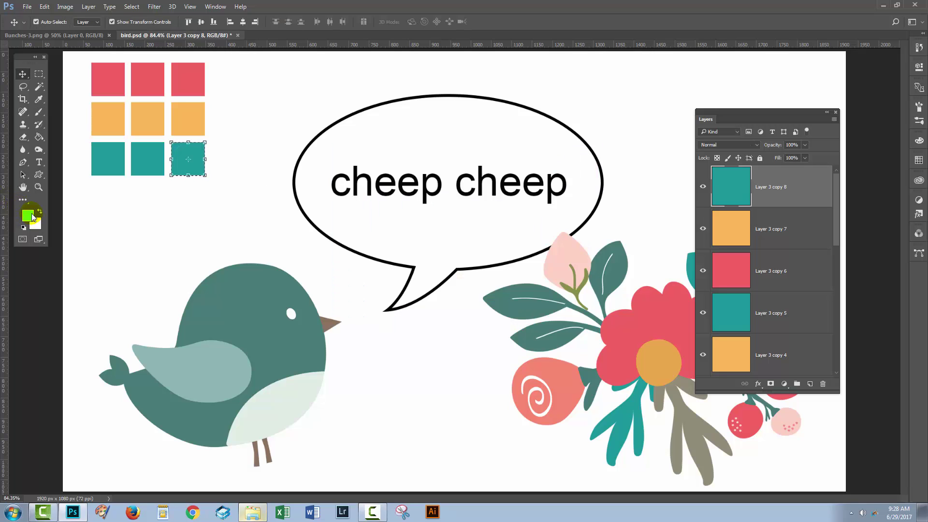
left_click(178, 152)
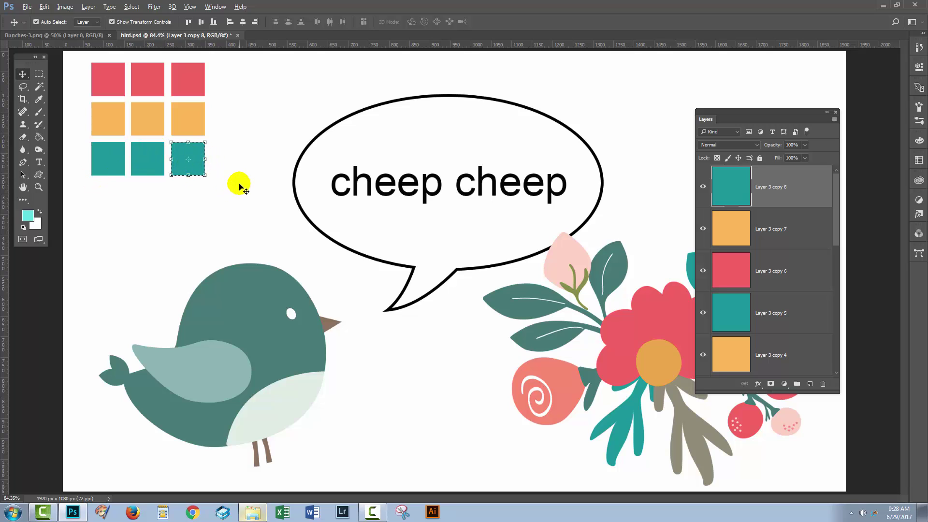
key("alt+BackSpace")
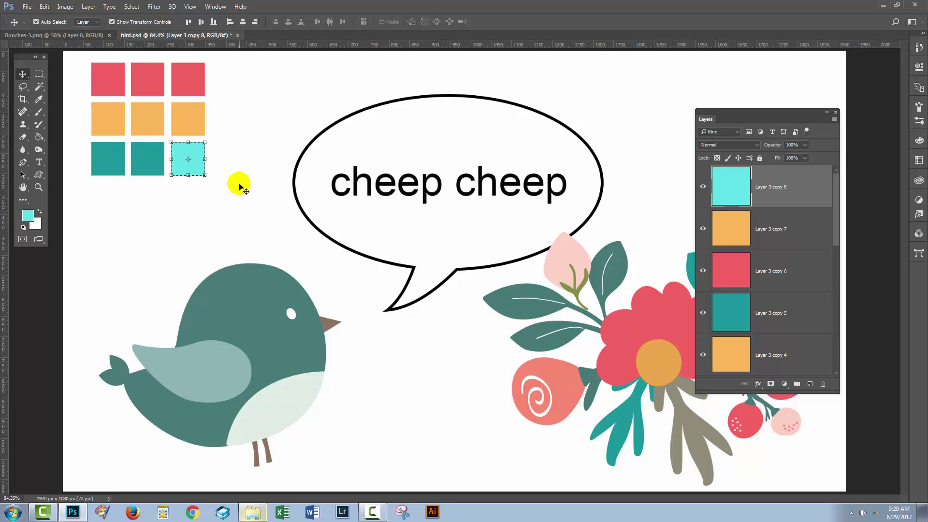
left_click(183, 153)
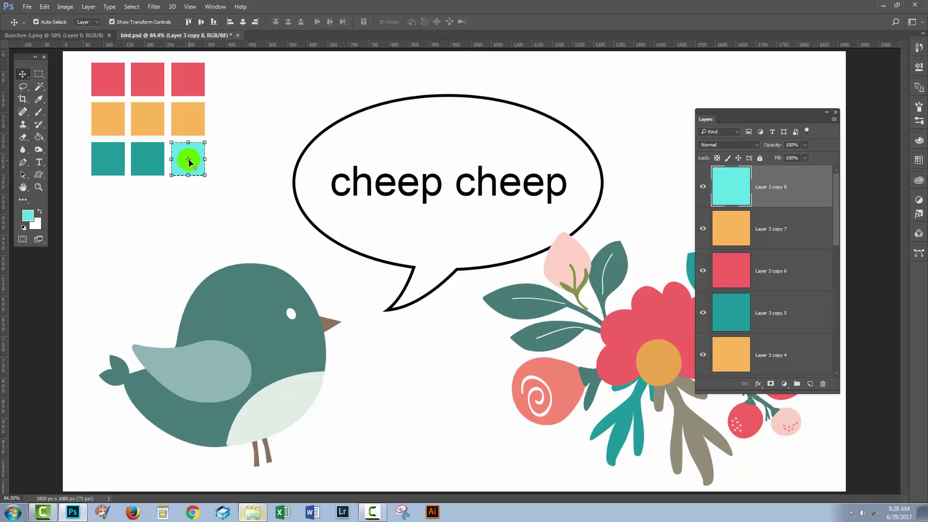
left_click(706, 310)
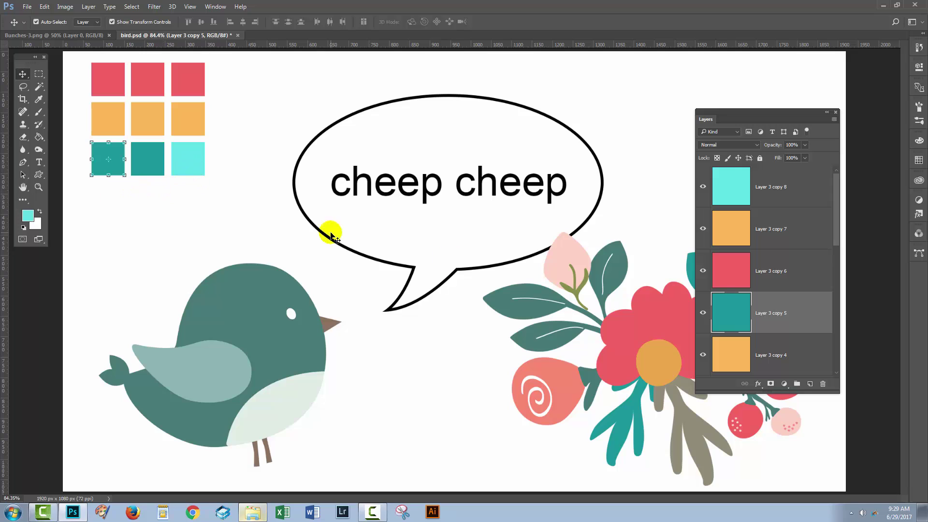
Select the swatch squares in turn, ending on the bottom-left teal square
left_click(108, 151)
left_click(108, 89)
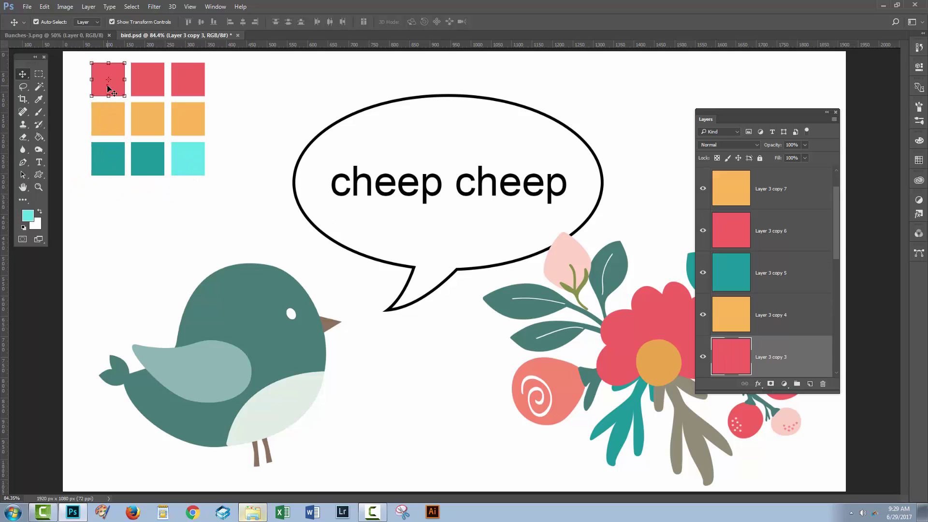
left_click(107, 128)
left_click(104, 157)
left_click(141, 154)
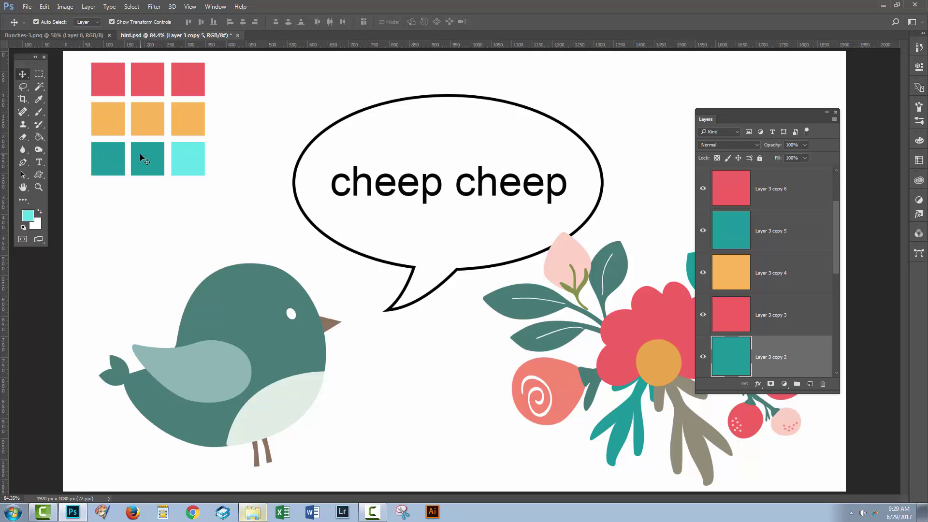
left_click(140, 118)
left_click(139, 83)
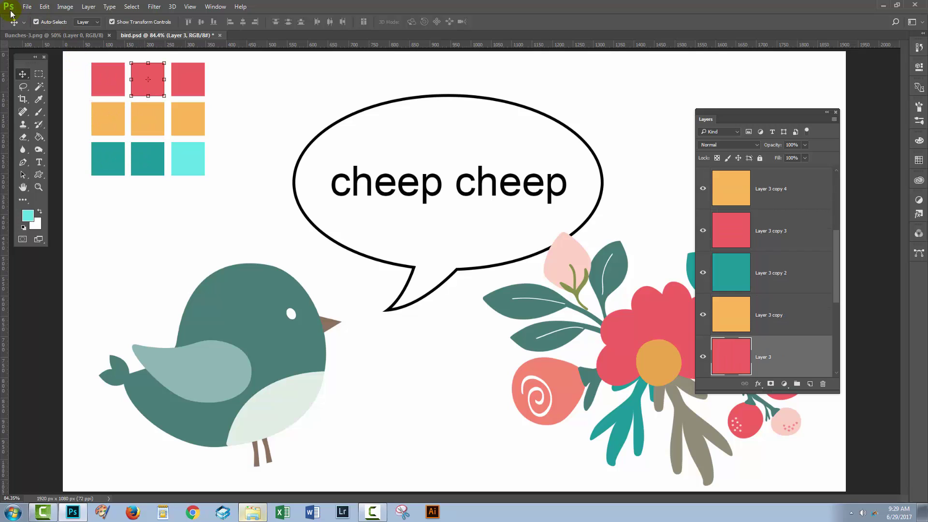
left_click(46, 22)
left_click(47, 23)
left_click(102, 152)
left_click(101, 163)
left_click(103, 157)
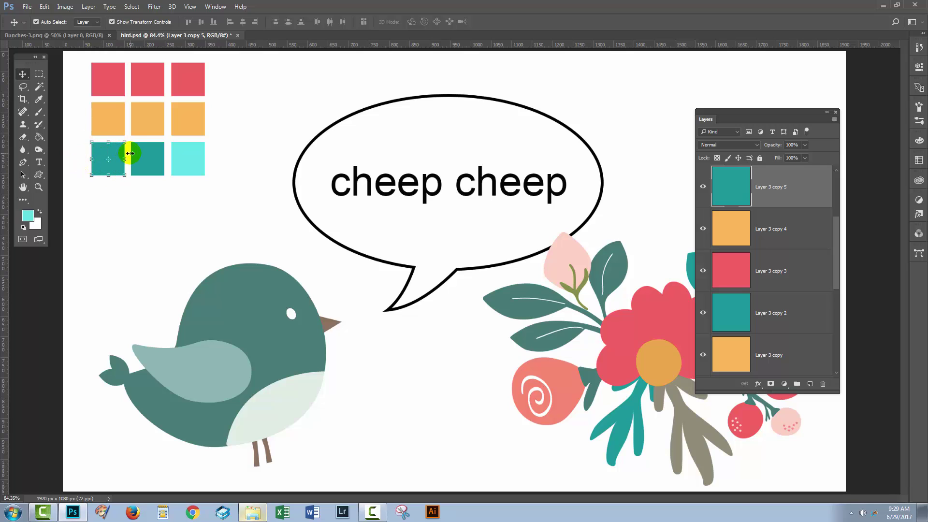
left_click(99, 164)
left_click(103, 160)
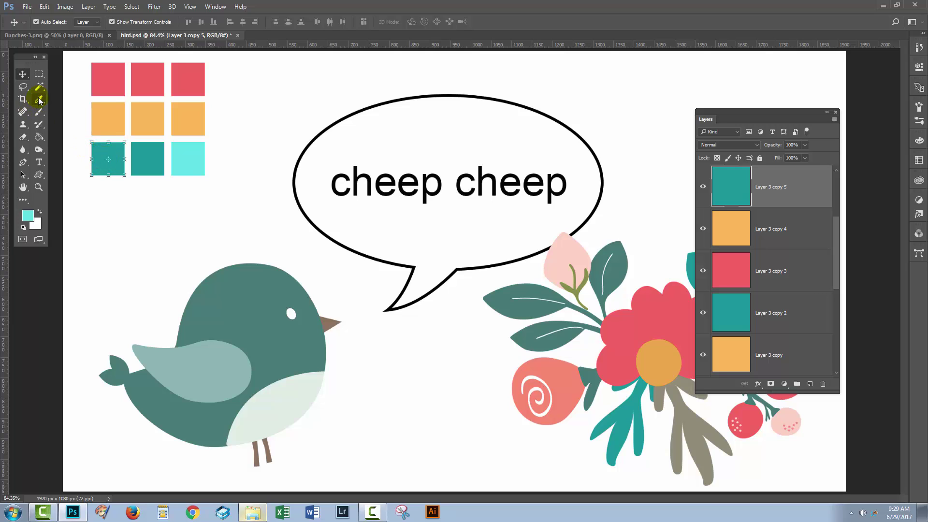
Sample the bottom-left teal and lower its brightness to 45 as the foreground colour
left_click(39, 100)
left_click(107, 156)
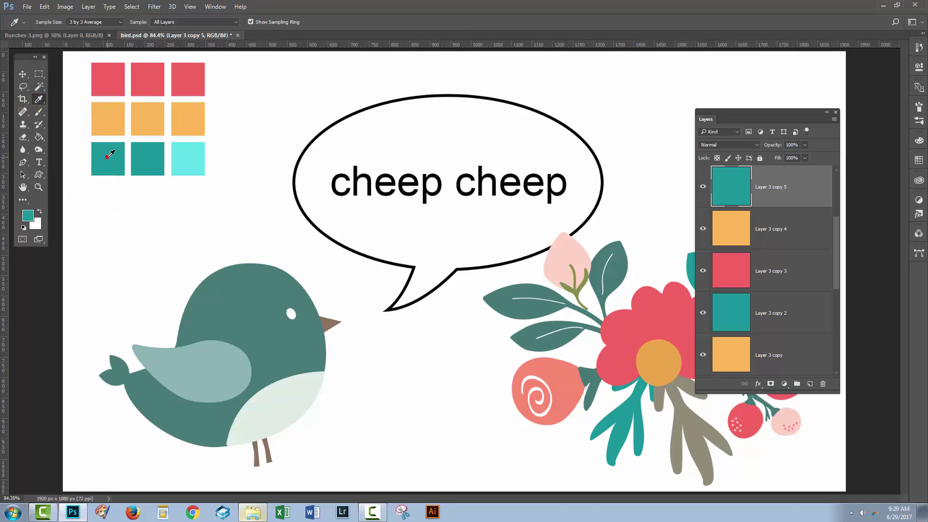
left_click(27, 215)
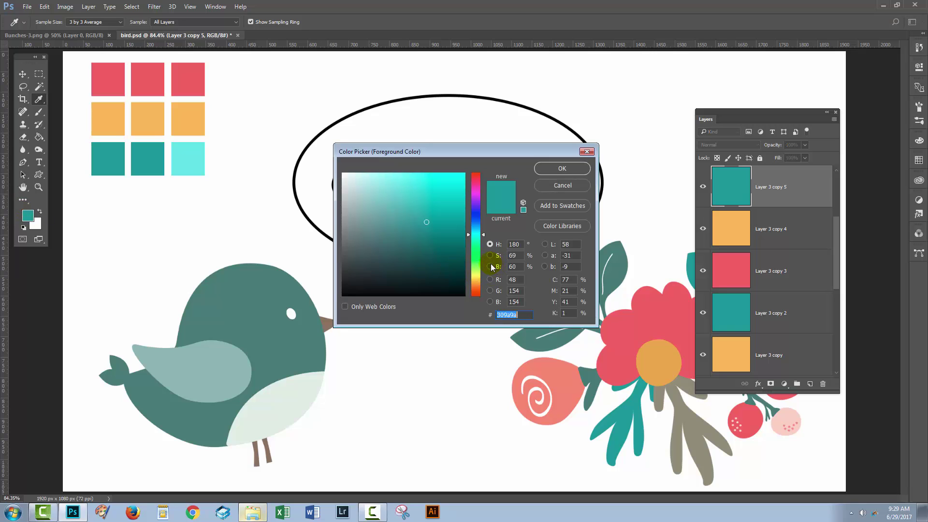
left_click(520, 265)
type("40")
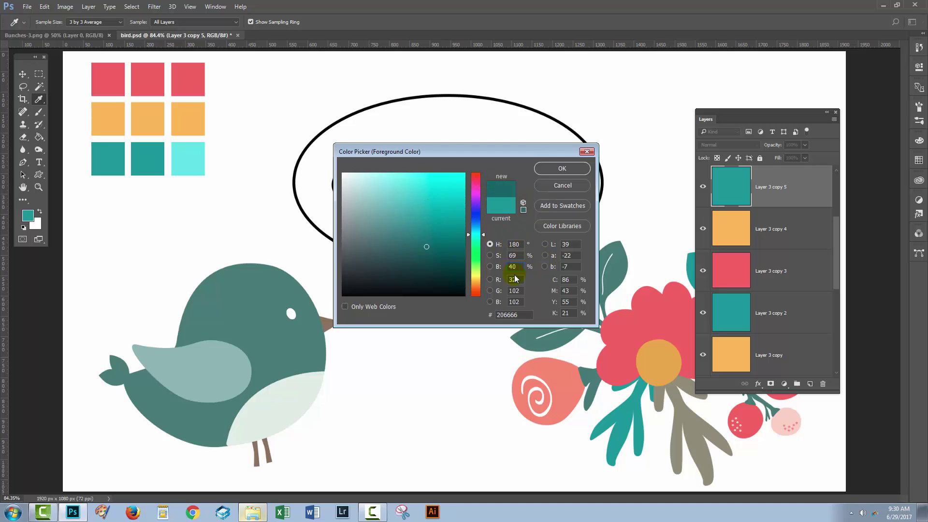
left_click(504, 264)
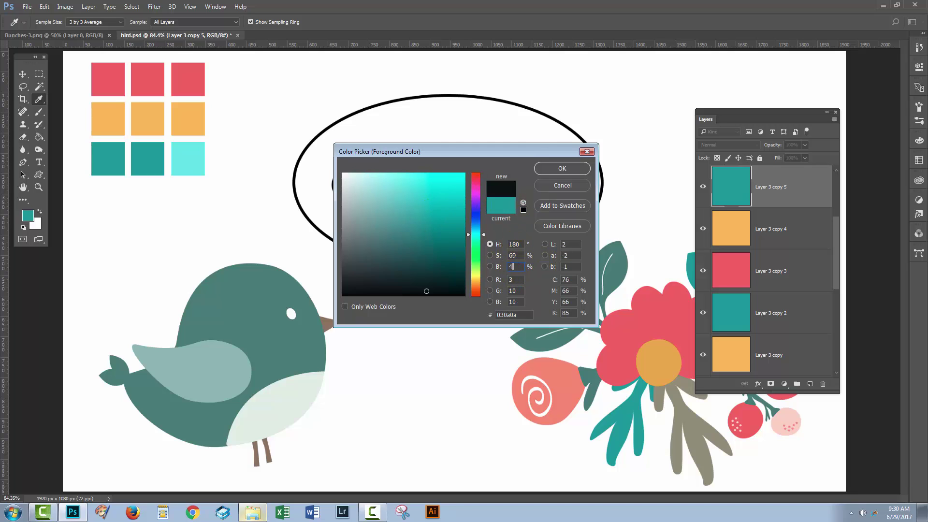
type("5")
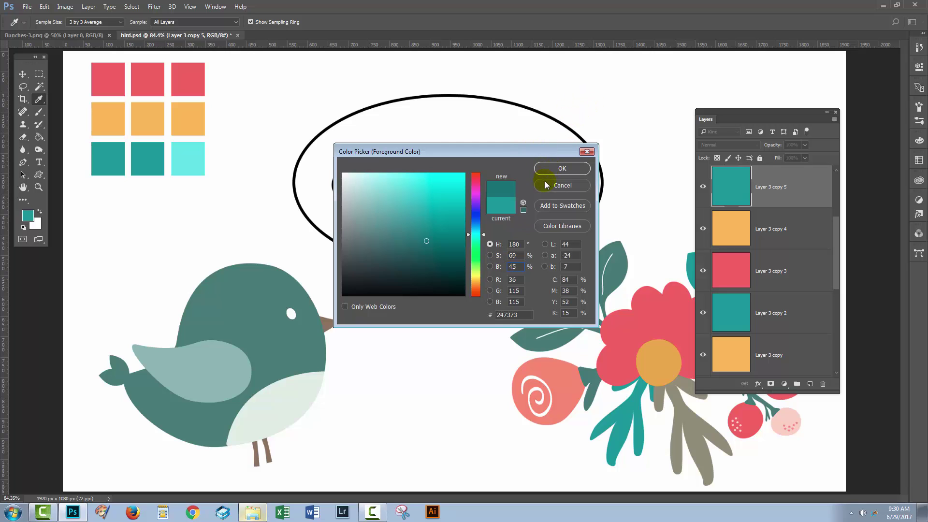
left_click(562, 169)
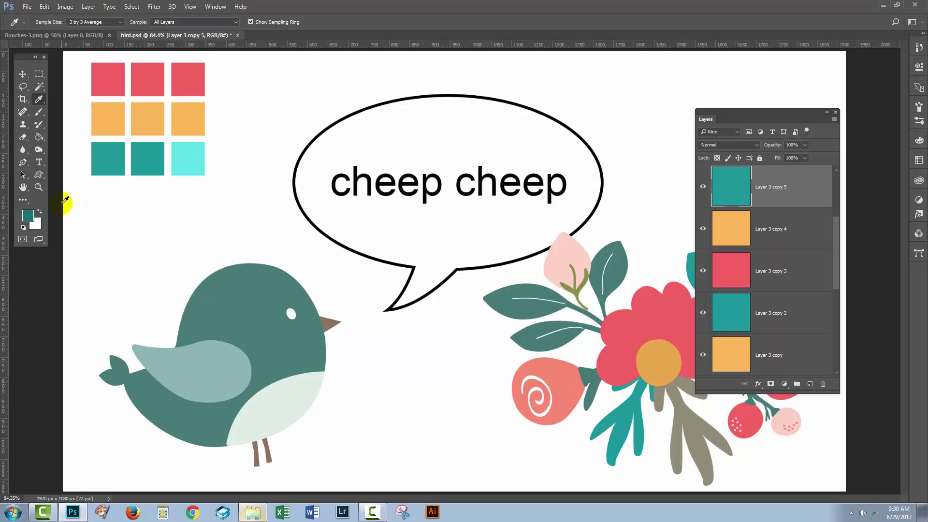
left_click(24, 216)
Fill the bottom-left square on Layer 3 copy 5 with the darker teal, then deselect
left_click(108, 166)
left_click(25, 75)
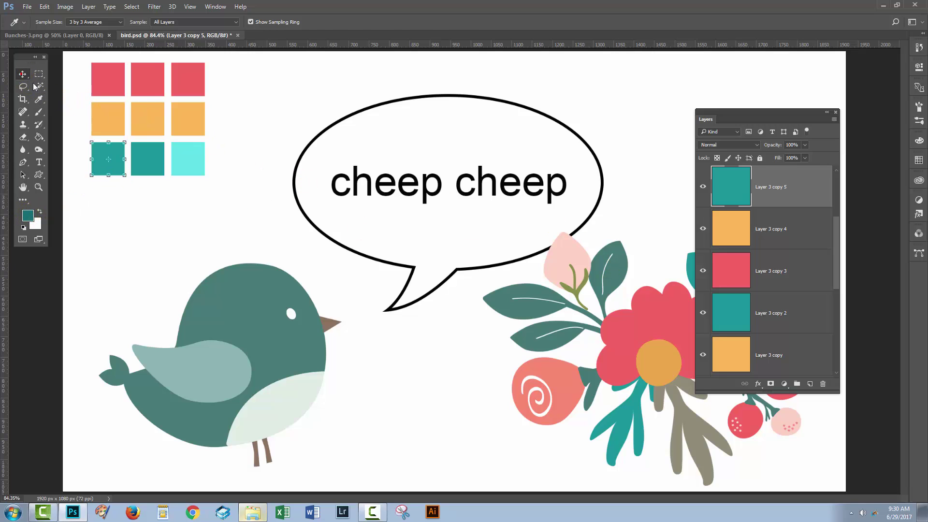
left_click(103, 155)
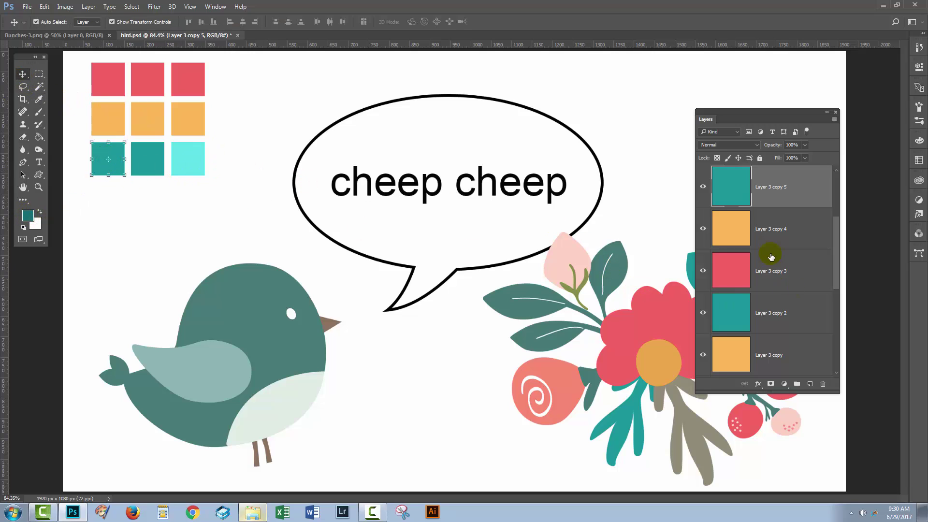
left_click(731, 184, "ctrl")
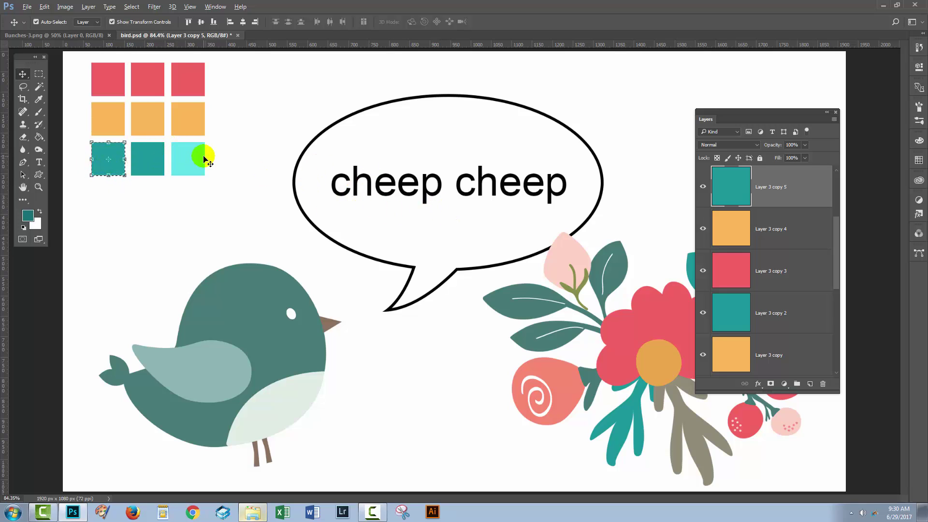
key("alt+BackSpace")
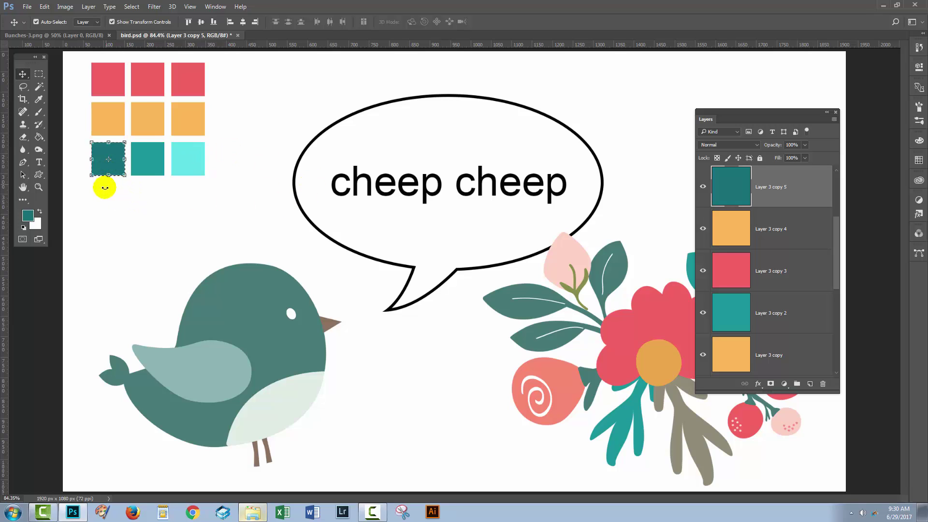
left_click(38, 74)
left_click(146, 155)
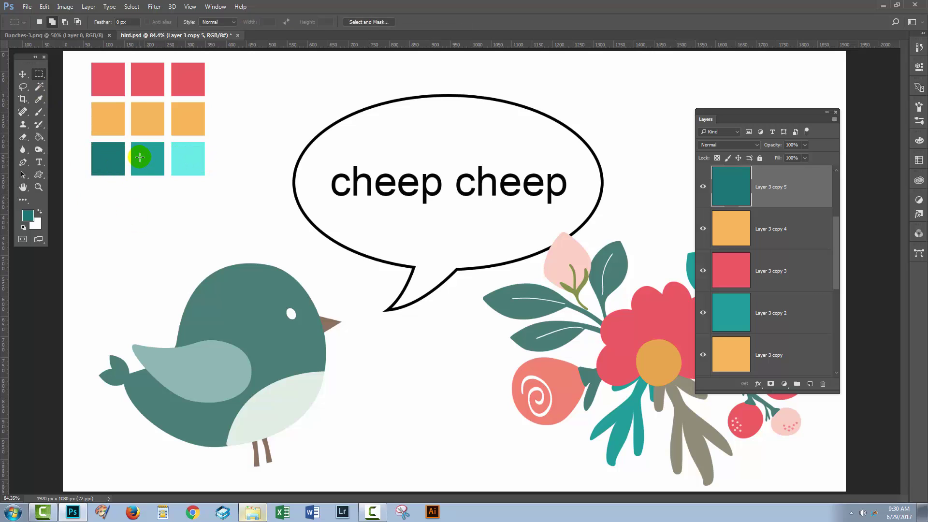
Sample the middle-row orange square and lower its brightness for a brown foreground colour
left_click(22, 75)
left_click(108, 119)
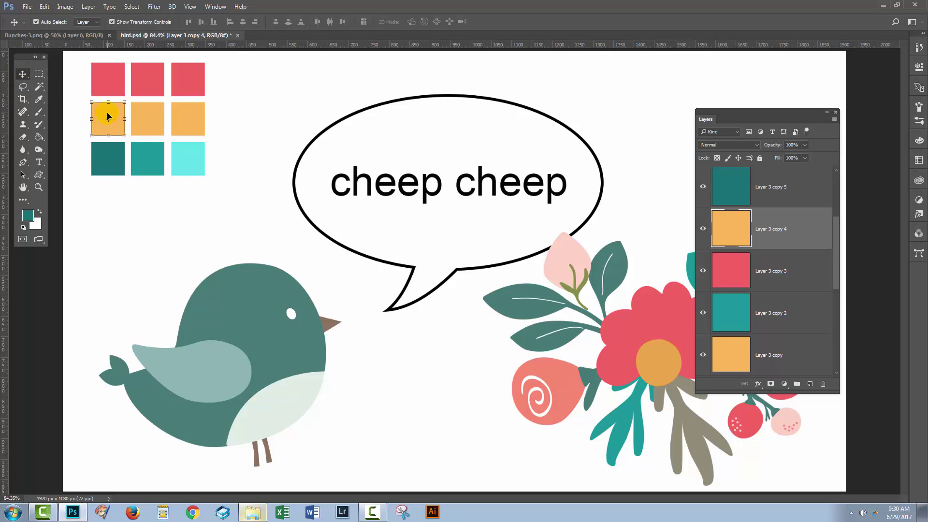
left_click(39, 99)
left_click(99, 119)
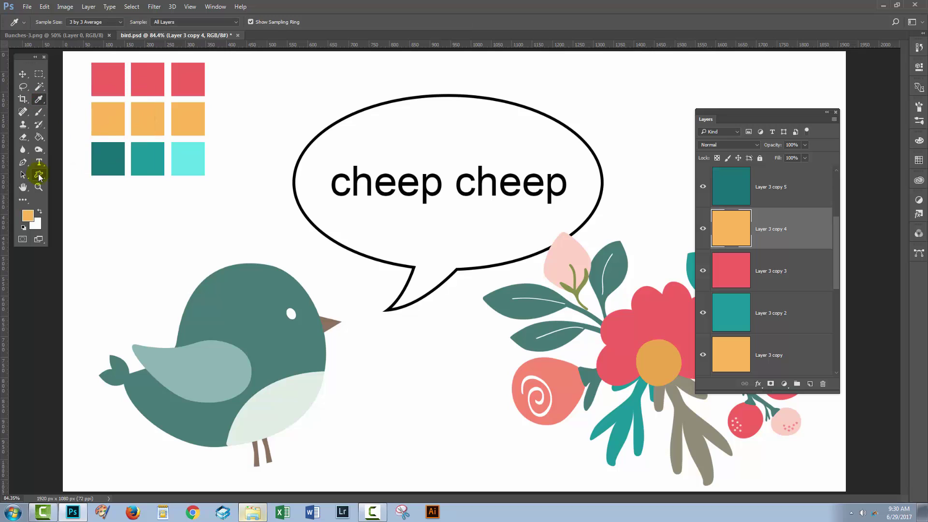
left_click(27, 217)
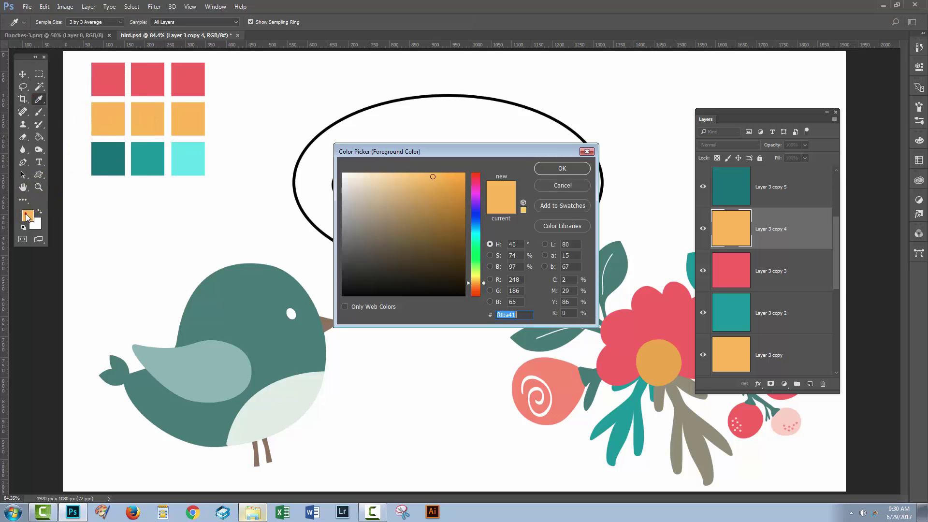
double_click(517, 266)
type("77")
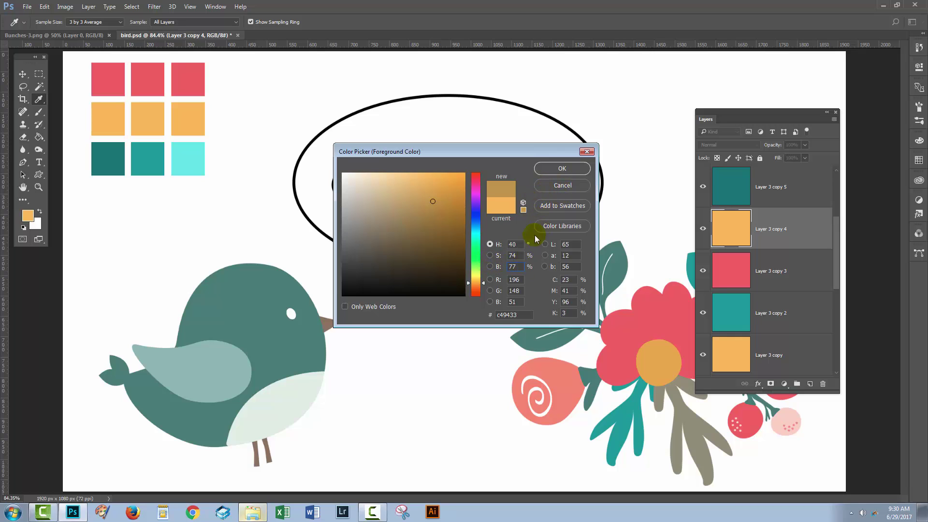
type("70")
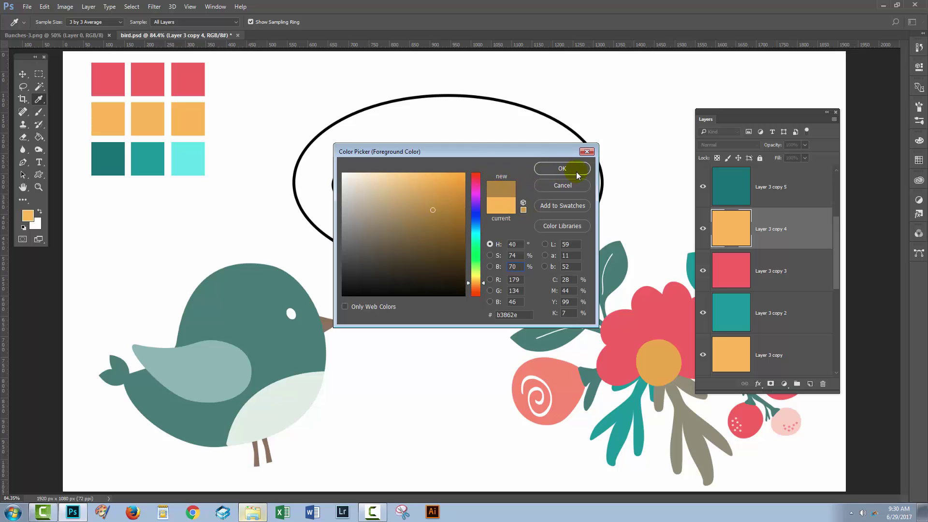
left_click(562, 168)
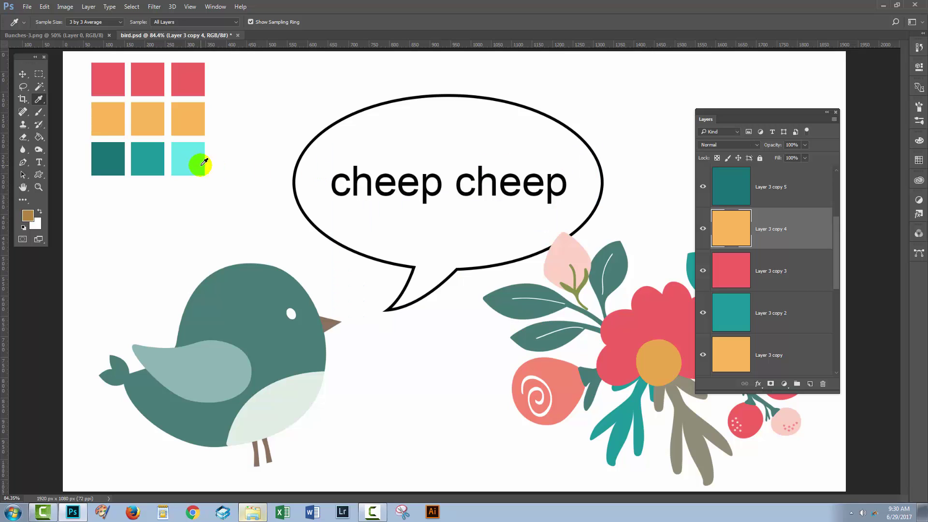
Fill the middle-left square on Layer 3 copy 4 with the brown b3862e
left_click(22, 74)
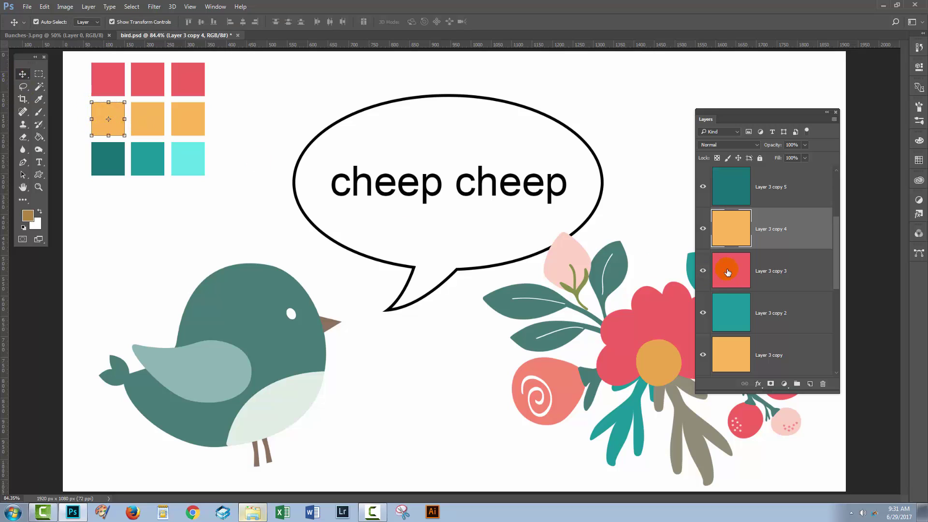
left_click(747, 239, "ctrl")
key("alt+BackSpace")
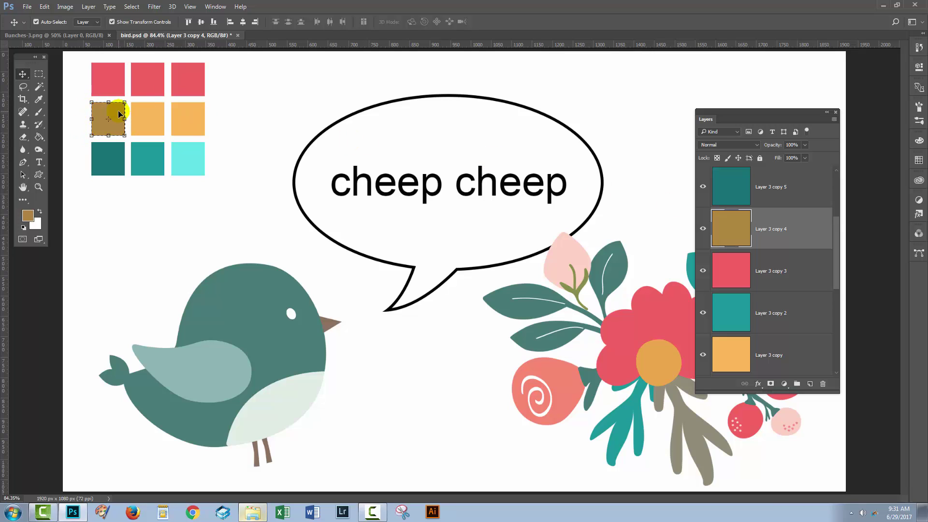
Sample the orange and set brightness 100, saturation 44 for a light peach ffda8f foreground
left_click(39, 99)
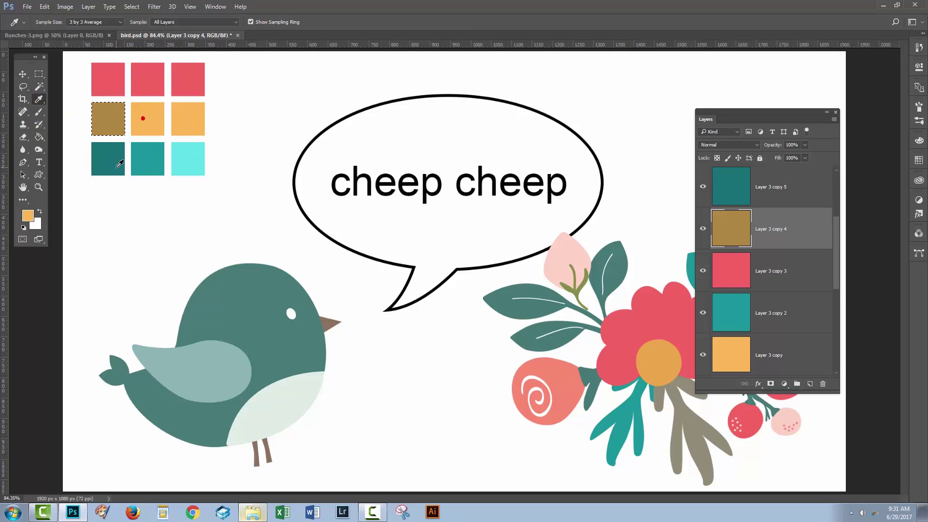
left_click(34, 228)
left_click(28, 216)
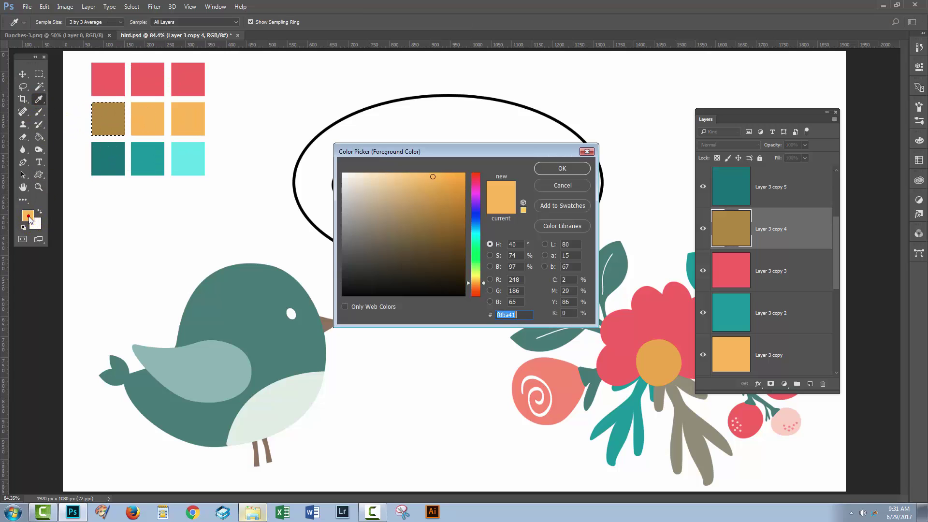
double_click(518, 266)
type("100")
type("54")
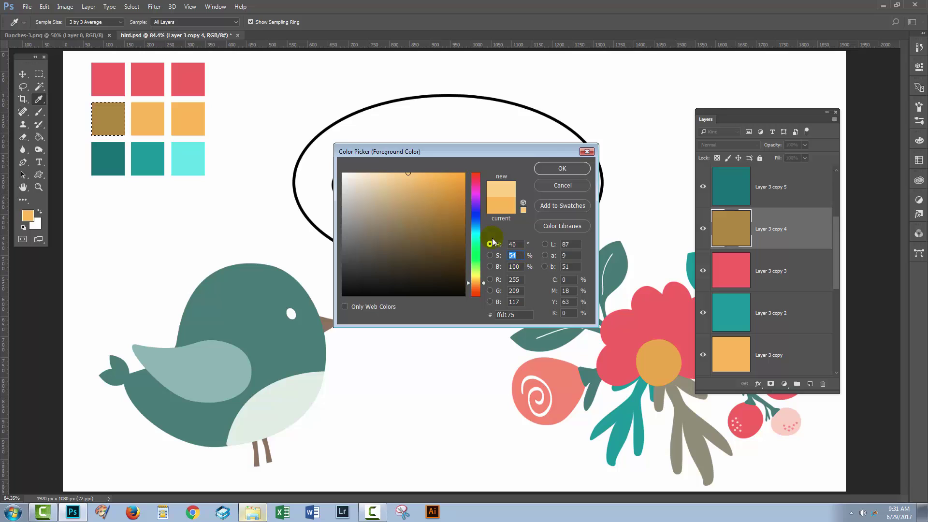
type("44")
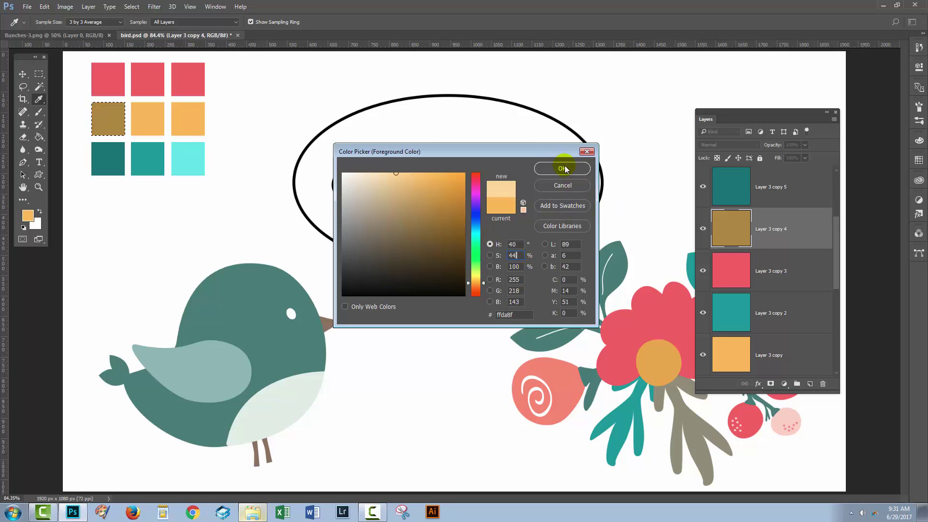
left_click(560, 168)
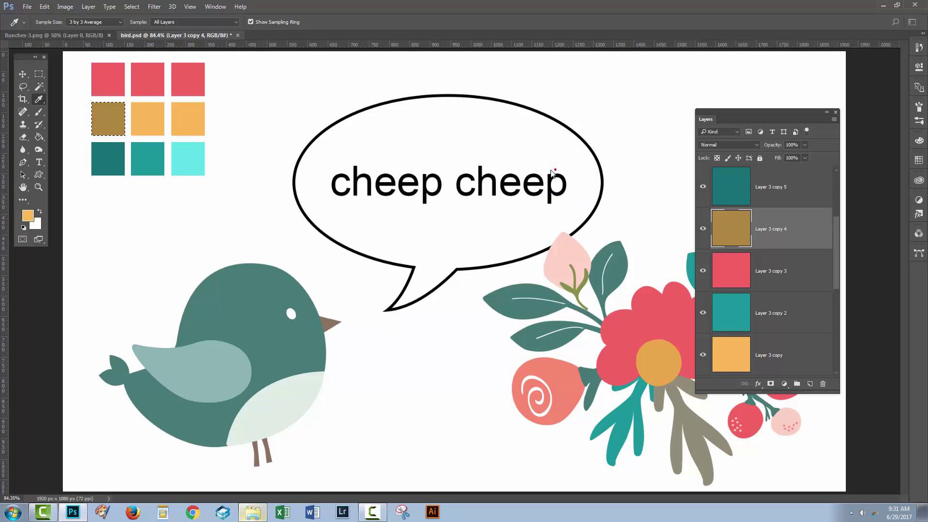
Load Layer 3 copy 7's square as a selection and fill it with light peach
left_click(23, 74)
left_click(186, 120)
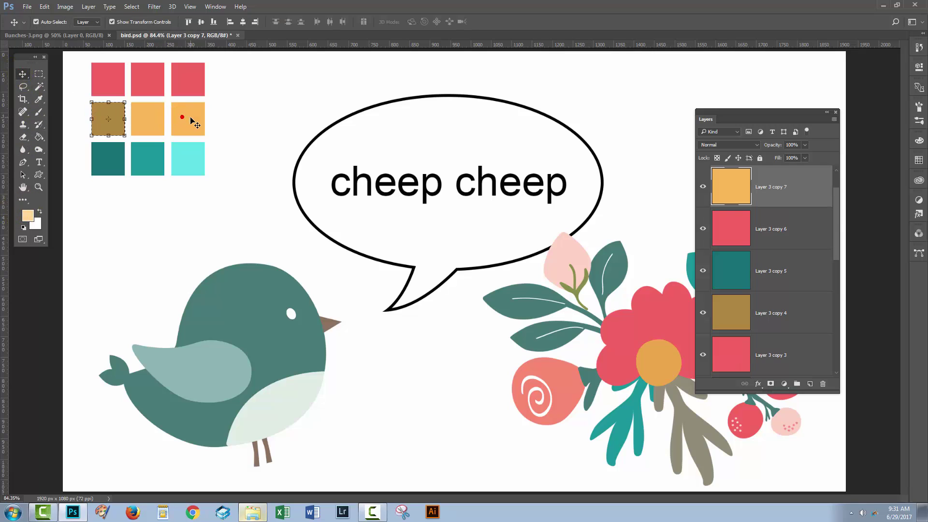
key("ctrl")
left_click(188, 121, "ctrl")
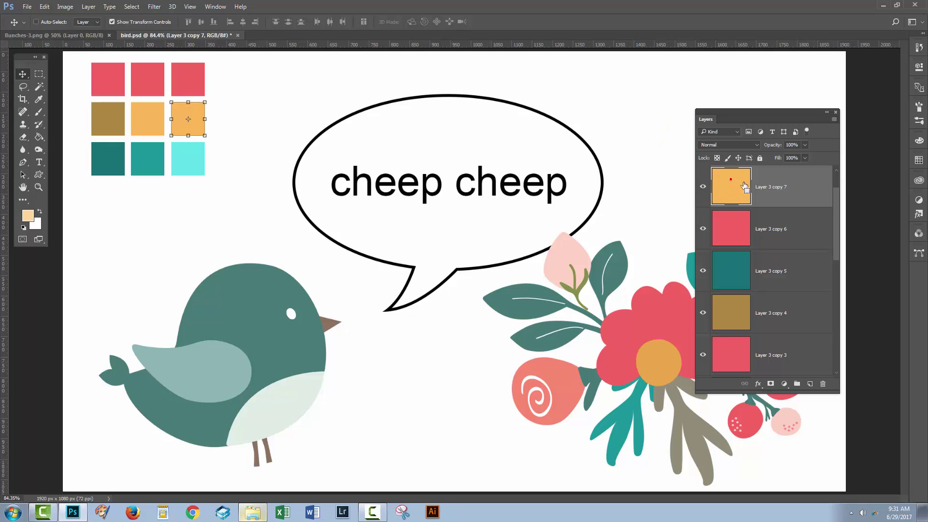
left_click(725, 189, "ctrl")
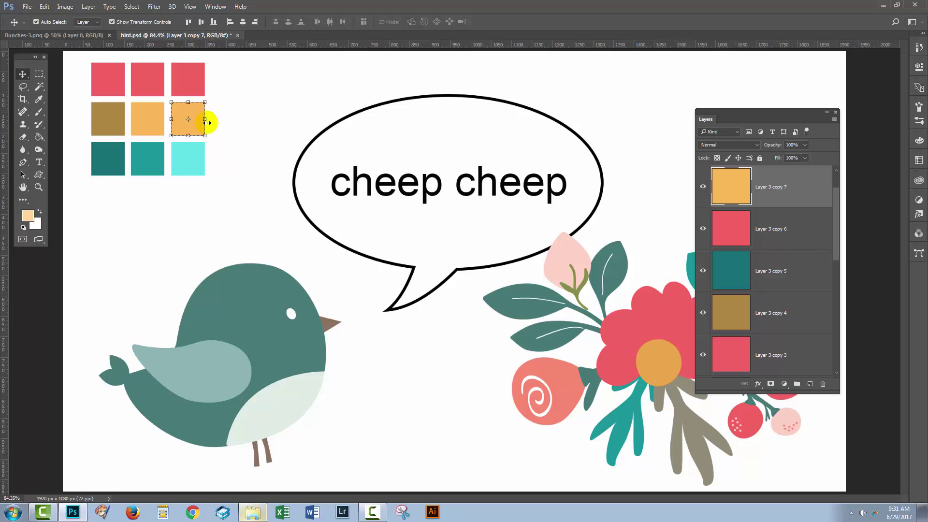
key("alt+BackSpace")
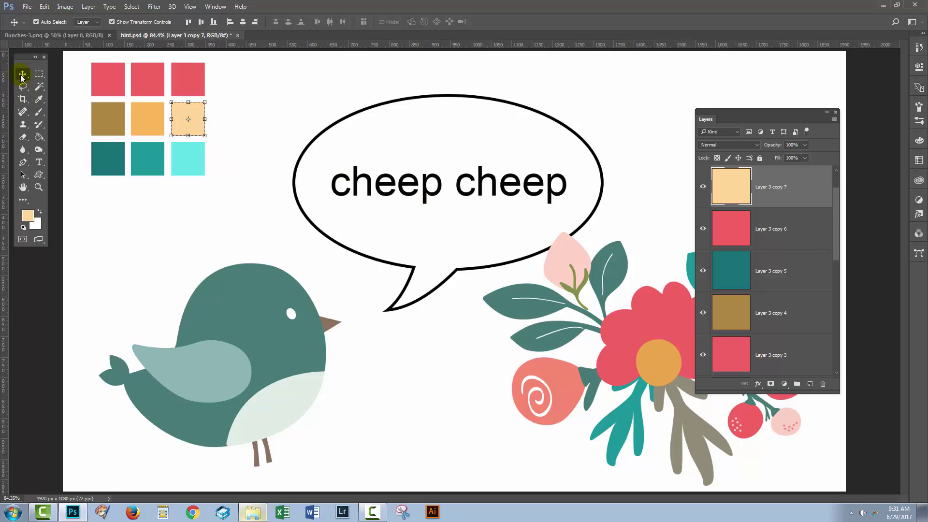
left_click(103, 240)
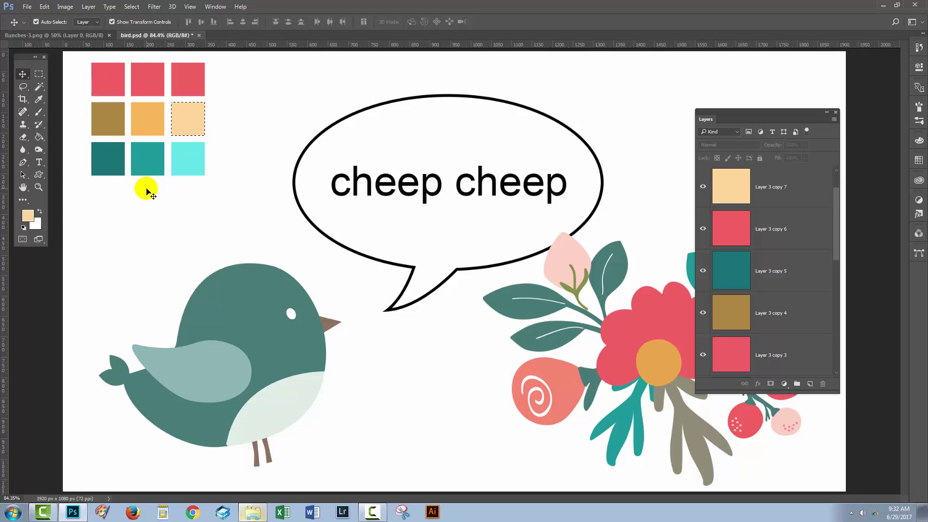
Refill the top-left square with a dark red (bd404b) at brightness 74
key("ctrl+d")
left_click(104, 77)
left_click(39, 99)
left_click(109, 79)
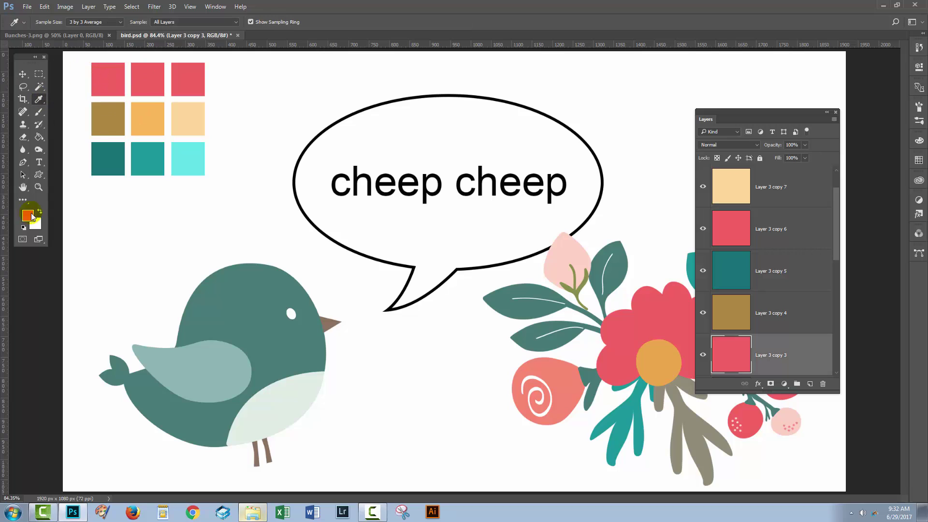
left_click(28, 215)
double_click(514, 266)
type("74")
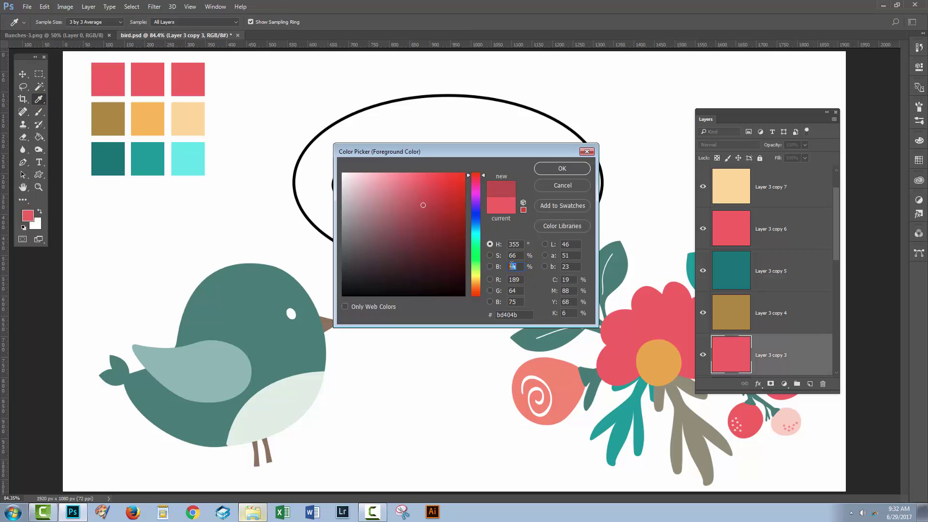
left_click(562, 168)
left_click(23, 74)
key("alt+BackSpace")
Refill the top-right square with light pink at brightness 100, saturation 46, then deselect
left_click(179, 83, "ctrl")
key("i")
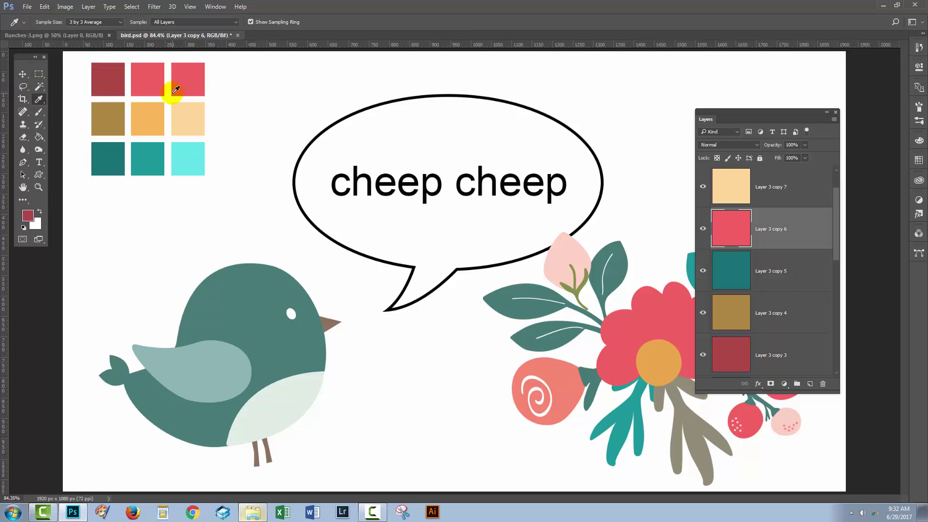
left_click(179, 83)
left_click(28, 215)
double_click(513, 266)
type("100")
double_click(513, 255)
type("46")
left_click(562, 168)
key("v")
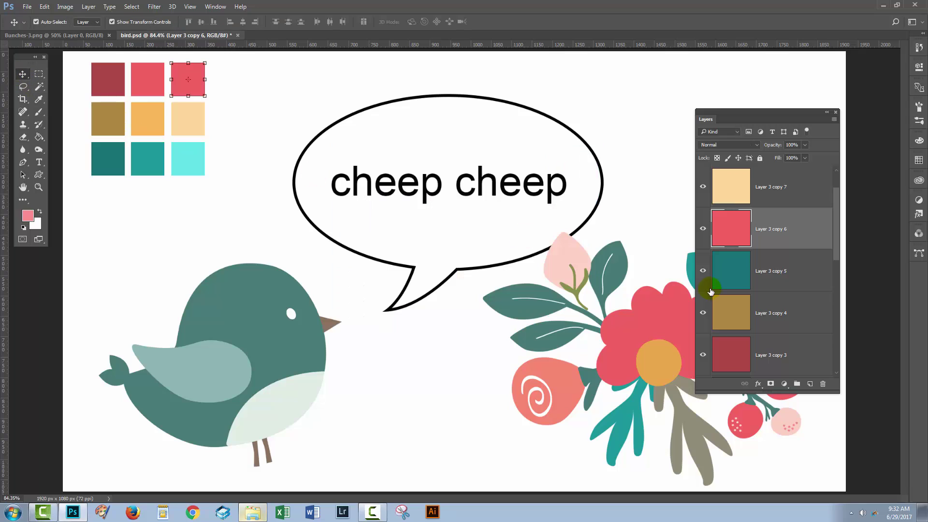
key("alt+BackSpace")
left_click(39, 73)
left_click(102, 223)
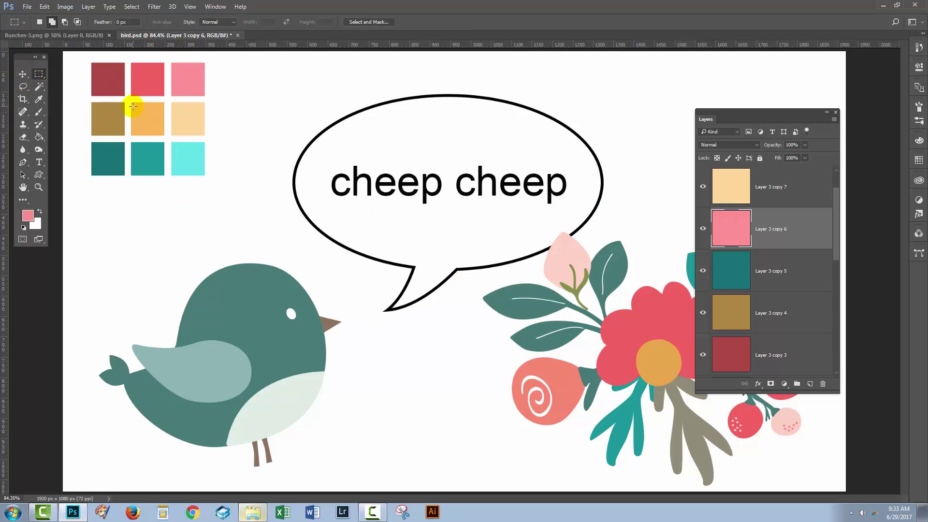
Group Layer 3 through Layer 3 copy 8 and rename the group Colors
left_click_drag(837, 230, 804, 286)
left_click(801, 176)
left_click(777, 290, "shift")
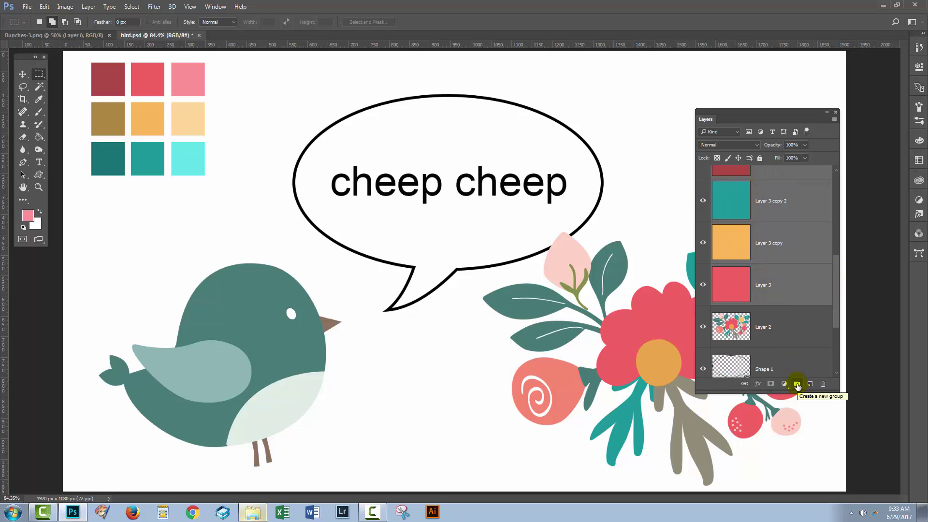
left_click(796, 384)
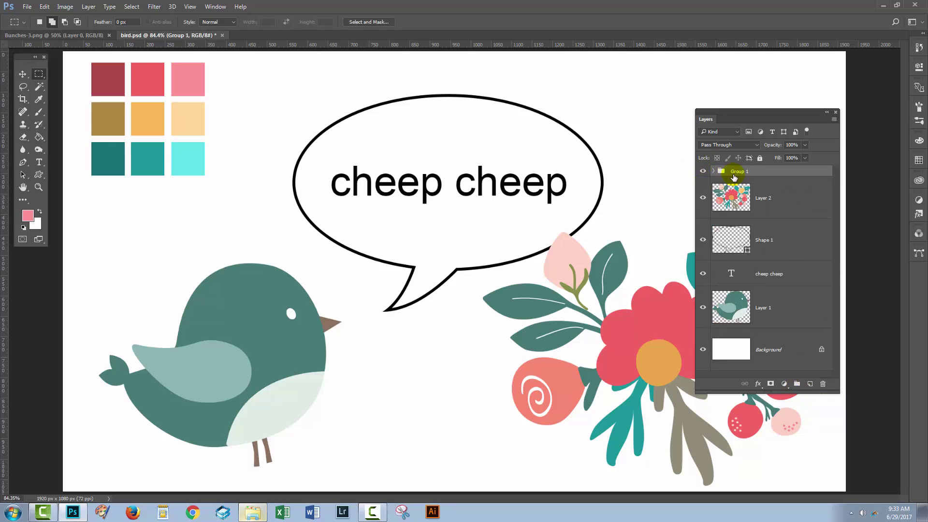
left_click(703, 171)
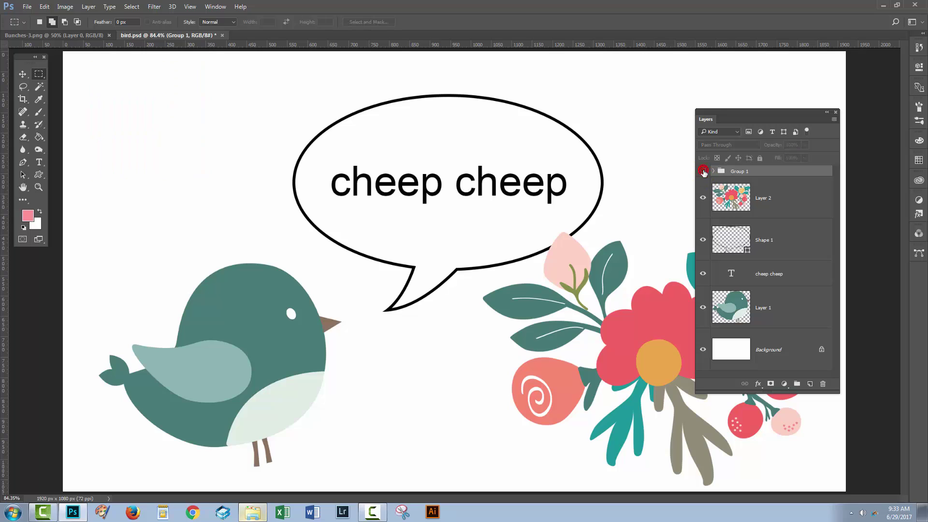
left_click(703, 171)
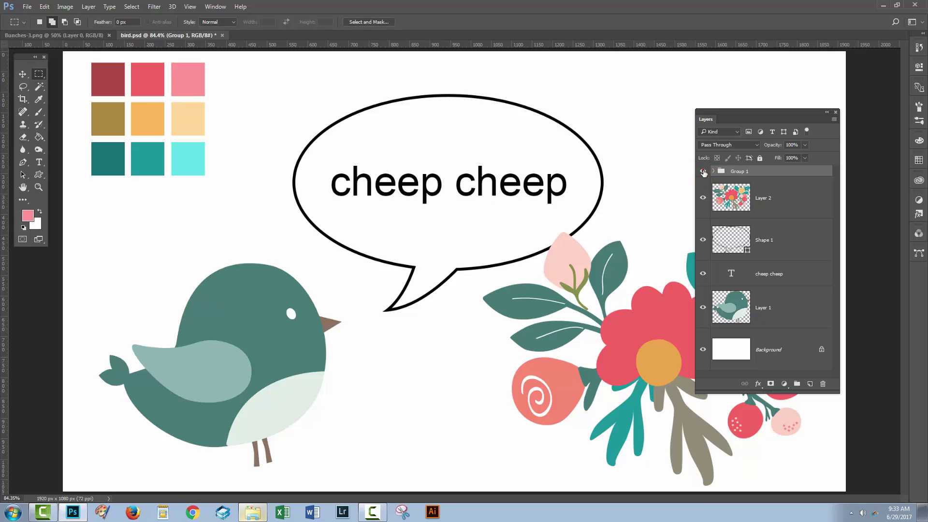
double_click(739, 172)
left_click(796, 202)
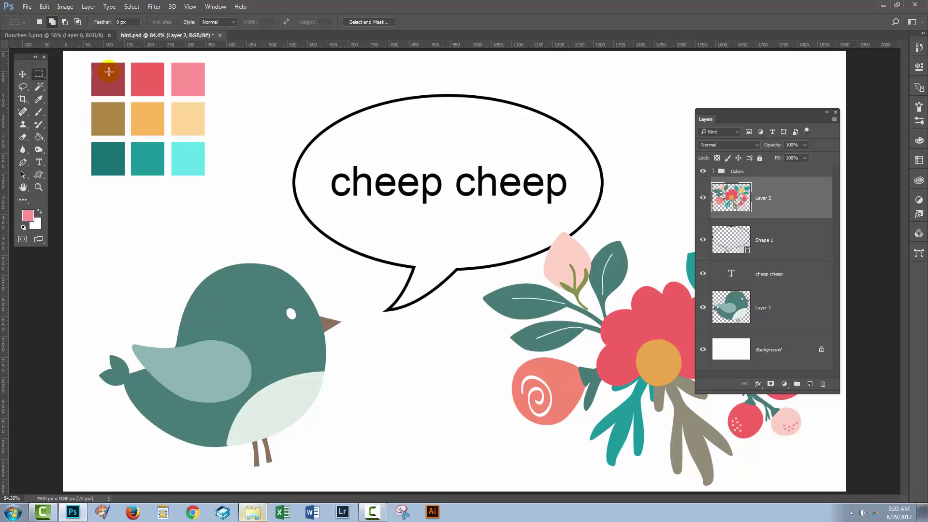
left_click(41, 99)
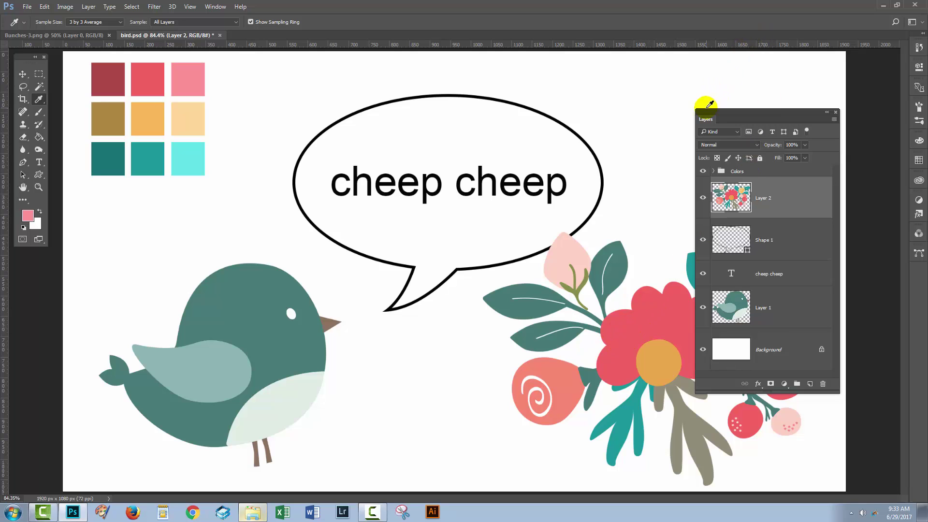
Delete Layer 2, the flower bunch layer, by dragging it to the trash
left_click_drag(706, 116, 763, 68)
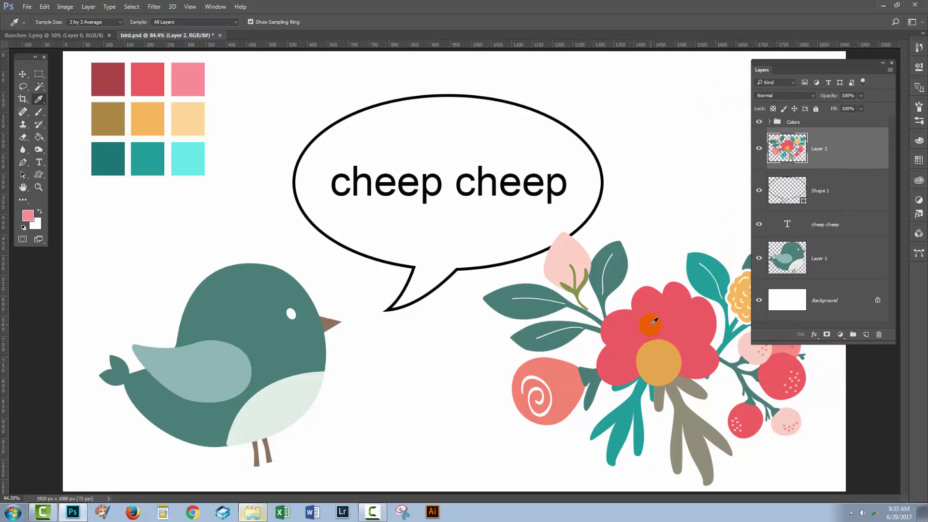
left_click(839, 143)
left_click_drag(853, 146, 879, 335)
key("v")
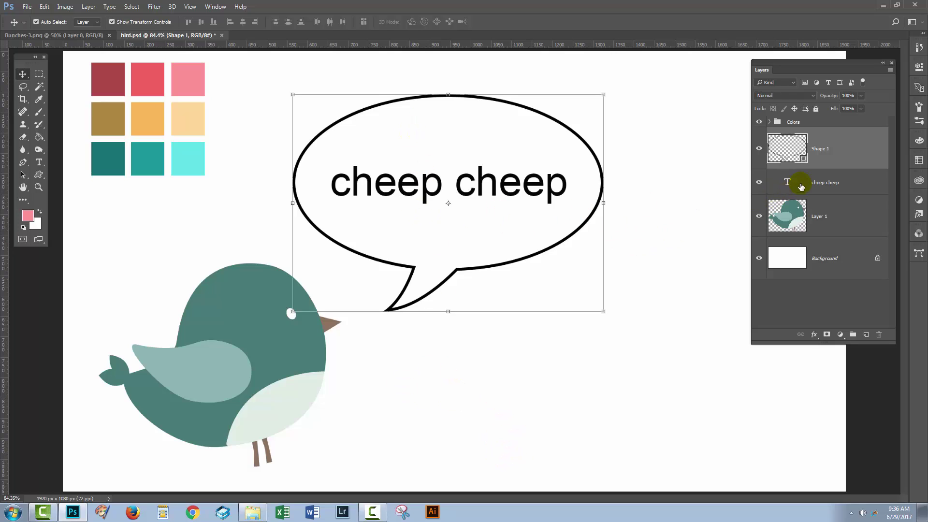
Recolour all the cheep cheep text dark red b03c45, sampled from the top-left swatch
left_click(802, 182)
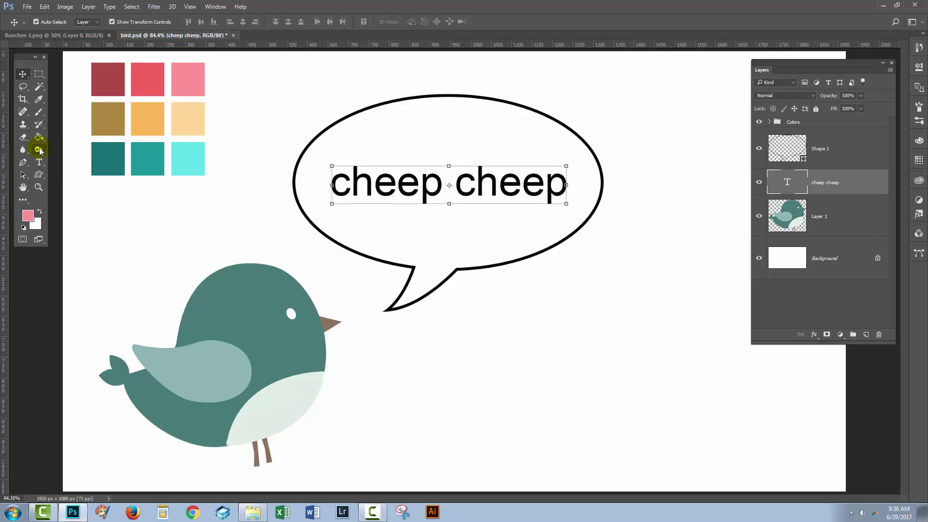
left_click(38, 162)
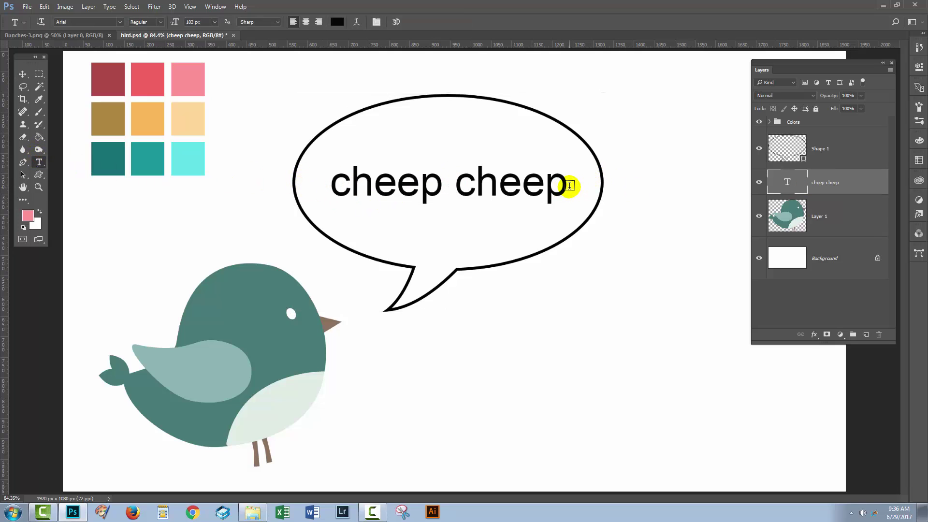
left_click_drag(565, 185, 321, 170)
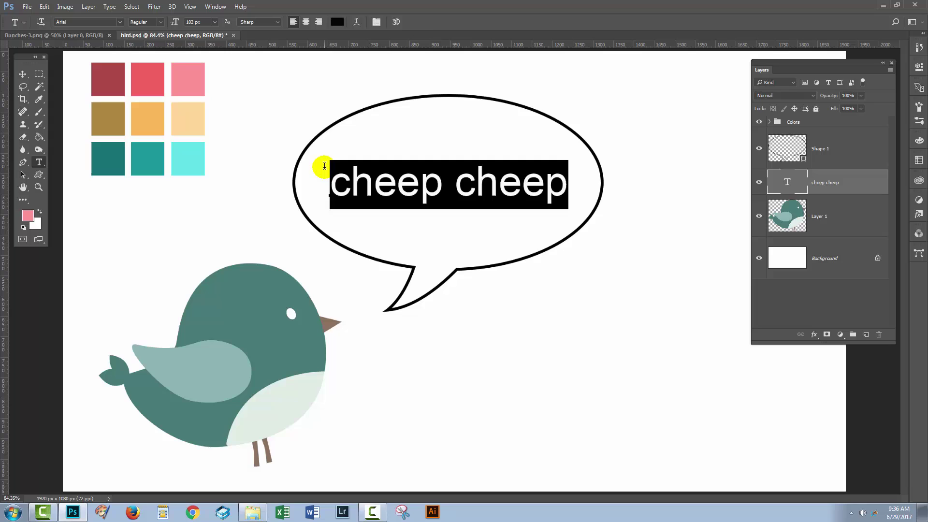
left_click(337, 21)
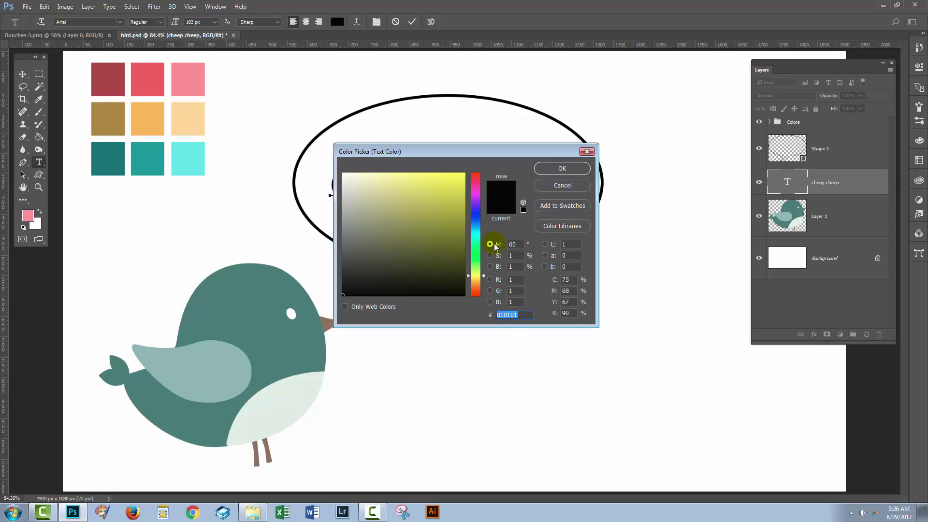
left_click(109, 73)
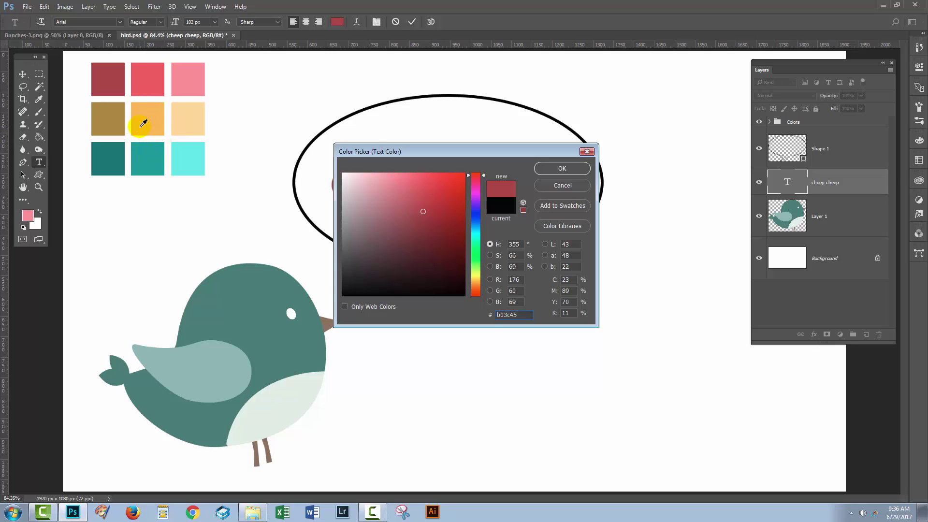
left_click(562, 169)
left_click(411, 23)
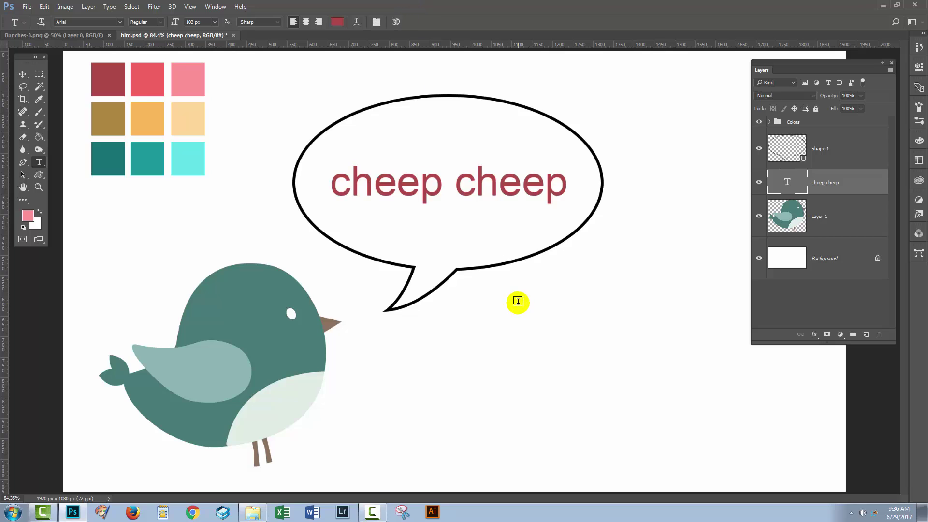
Set Shape 1's stroke colour to orange from the options-bar stroke swatches
left_click(793, 149)
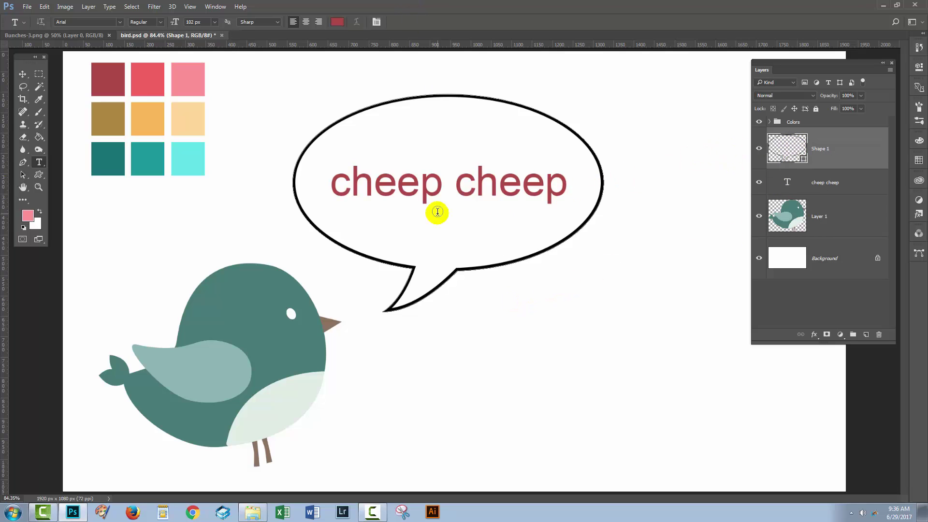
left_click(38, 176)
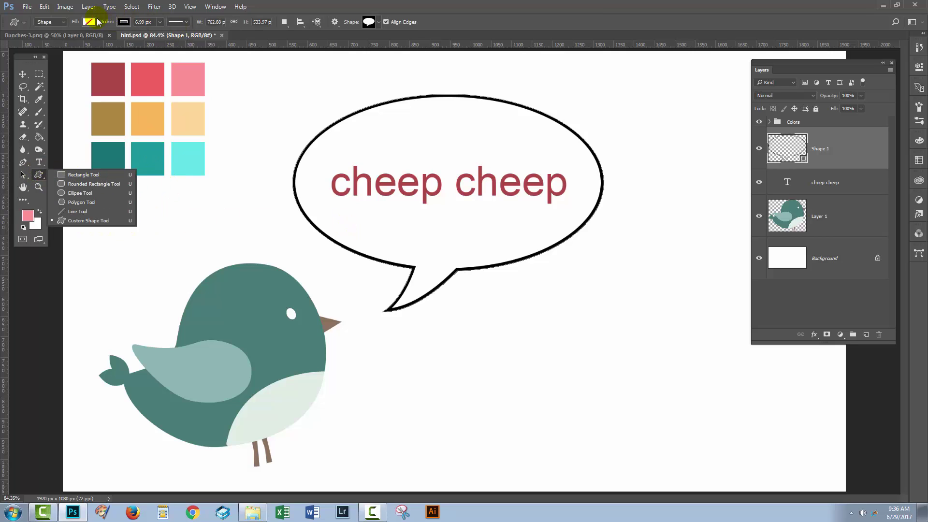
left_click(124, 22)
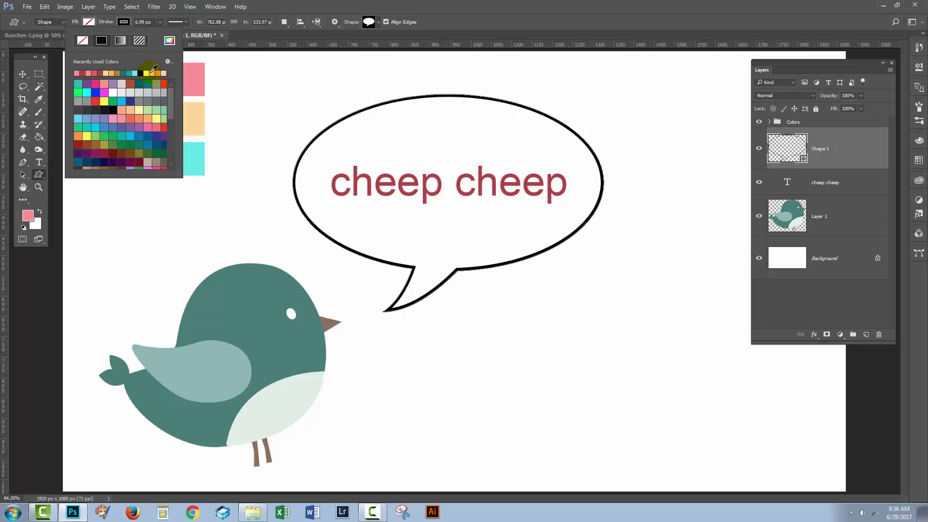
left_click(112, 73)
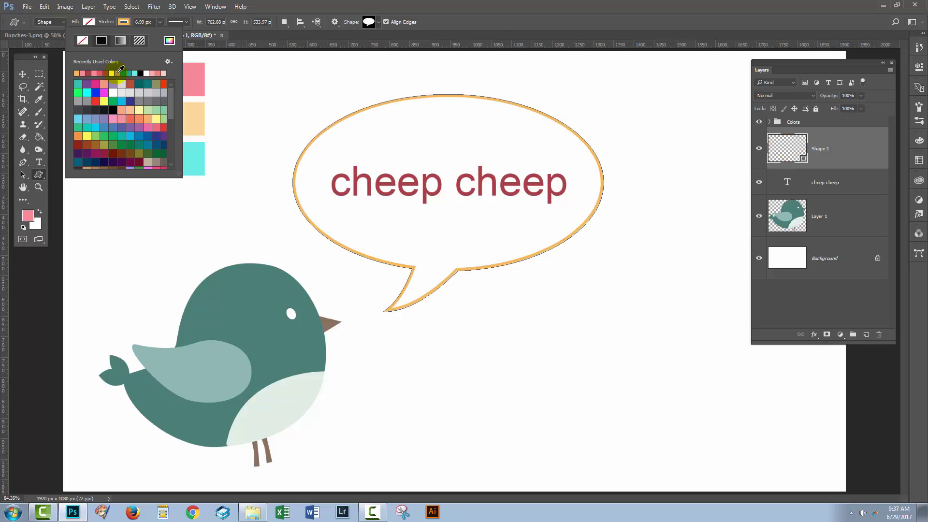
left_click(491, 15)
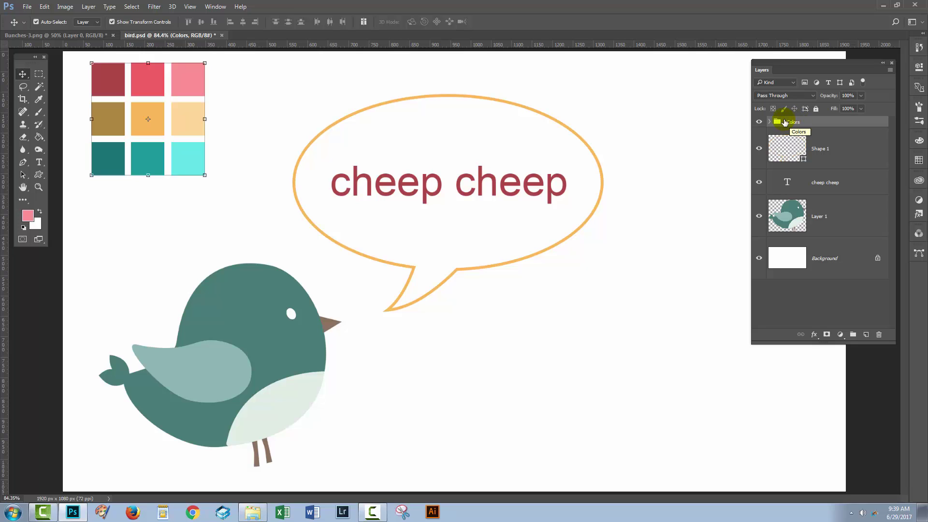
Create a new 1920 × 1080 document, Untitled-1, and return to the bird illustration
left_click(27, 7)
left_click(29, 15)
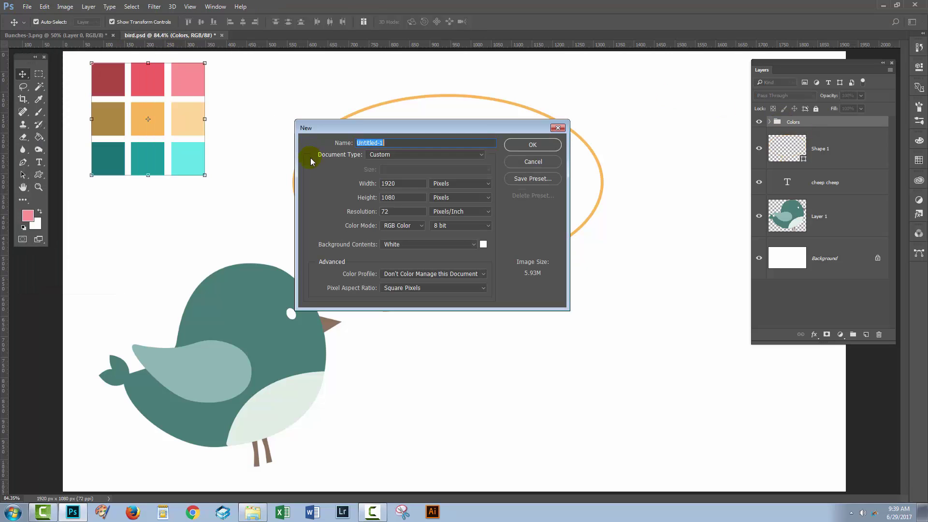
left_click(517, 162)
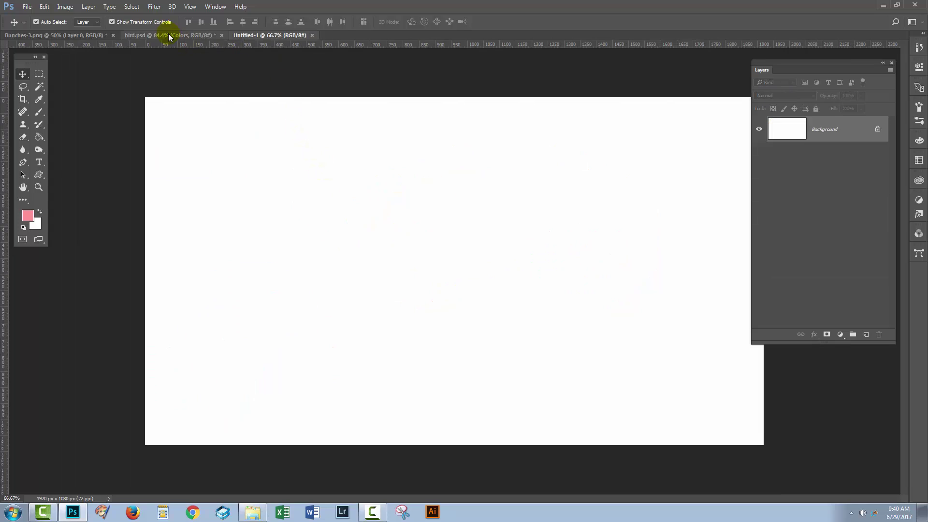
left_click(168, 34)
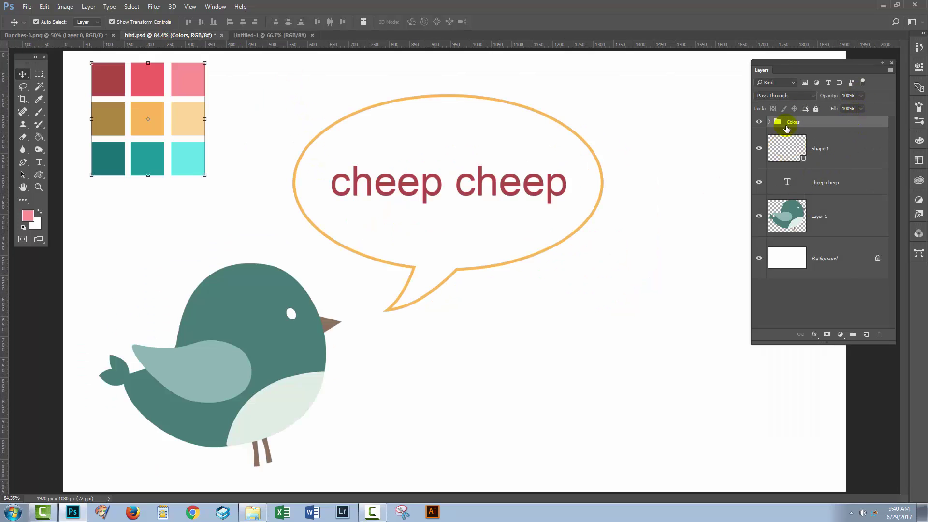
Drag the Colors group into Untitled-1 and place the swatch grid at its top-left corner
left_click_drag(795, 124, 480, 197)
left_click_drag(405, 128, 582, 295)
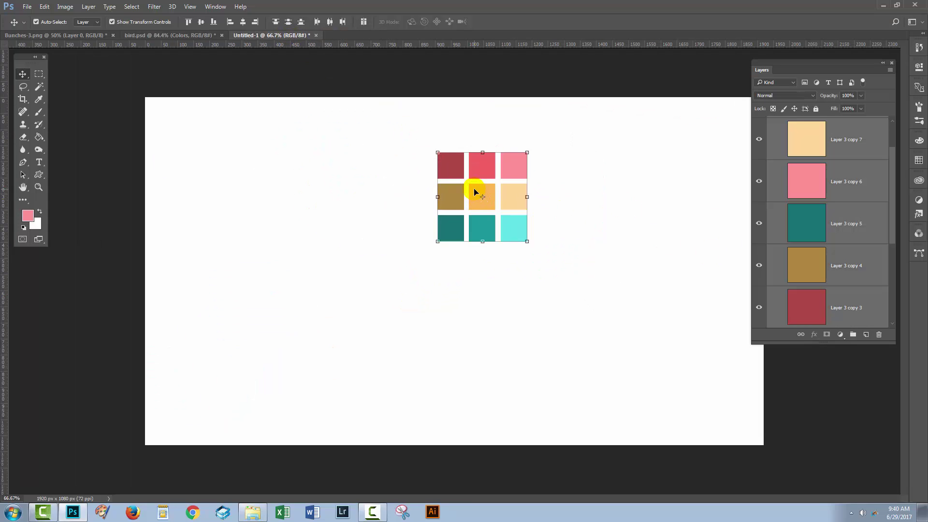
left_click_drag(474, 190, 198, 148)
left_click(284, 218)
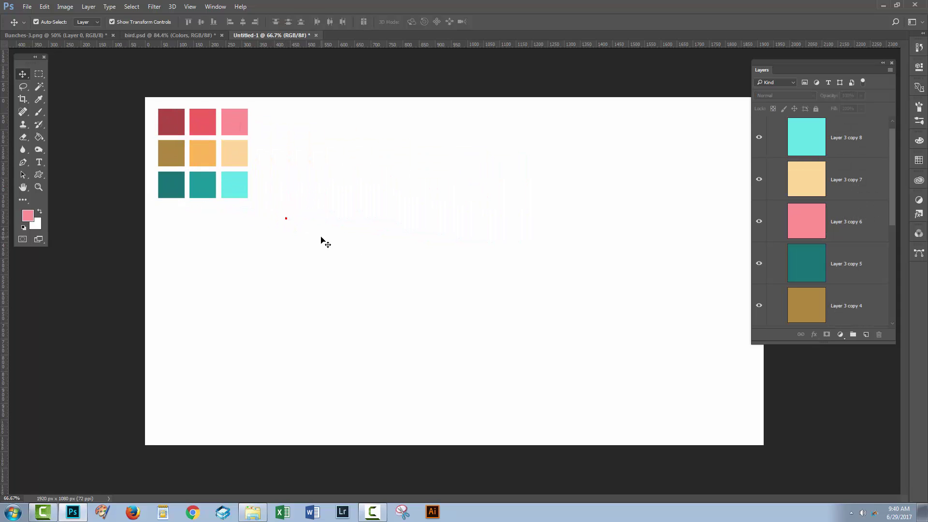
left_click(252, 512)
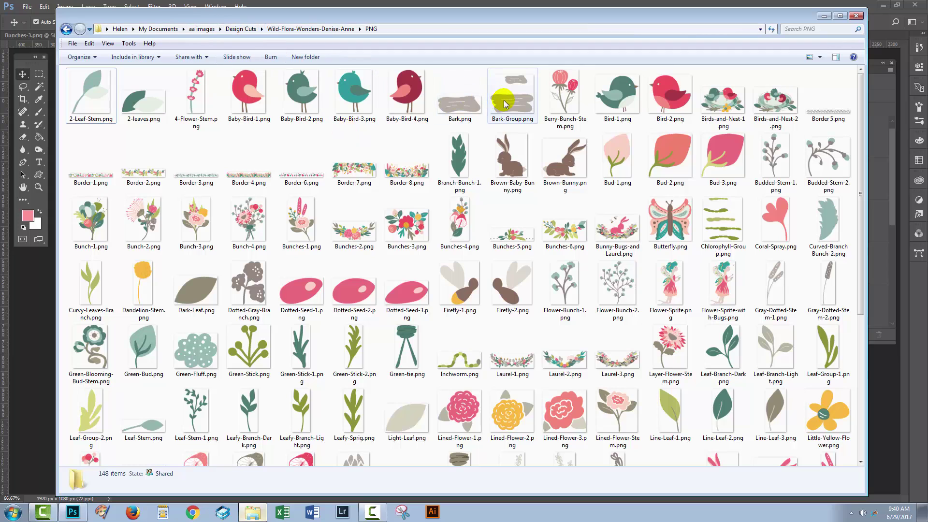
left_click(824, 16)
Switch back to the bird.psd illustration, keeping Untitled-1 open alongside it
left_click(204, 124)
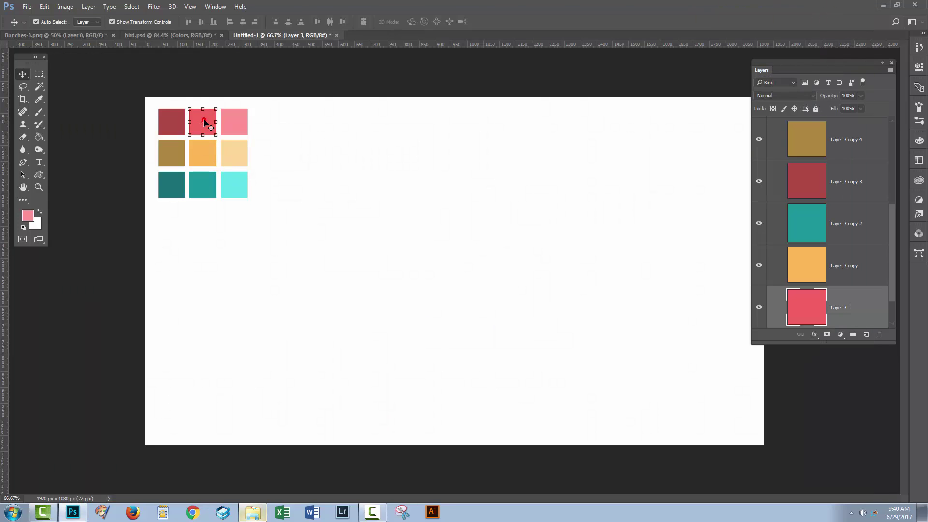